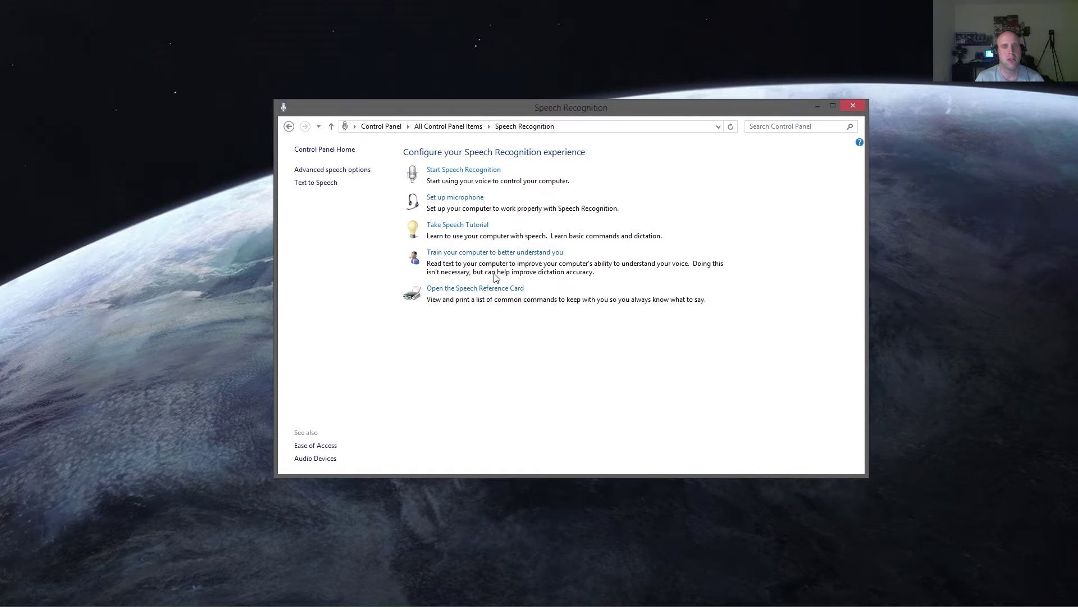
click(513, 253)
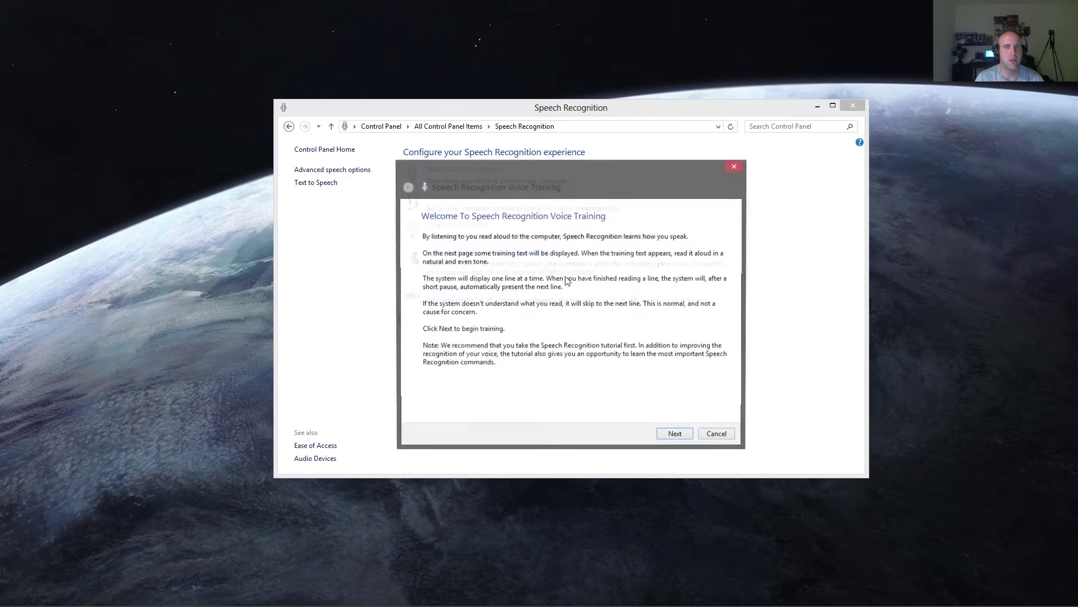
click(677, 438)
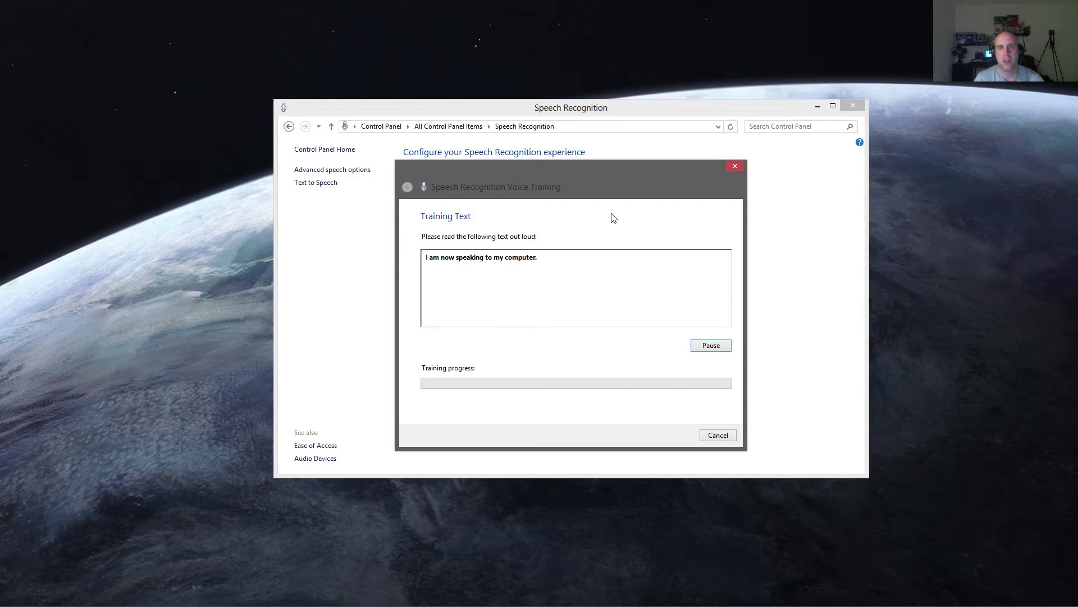
click(718, 436)
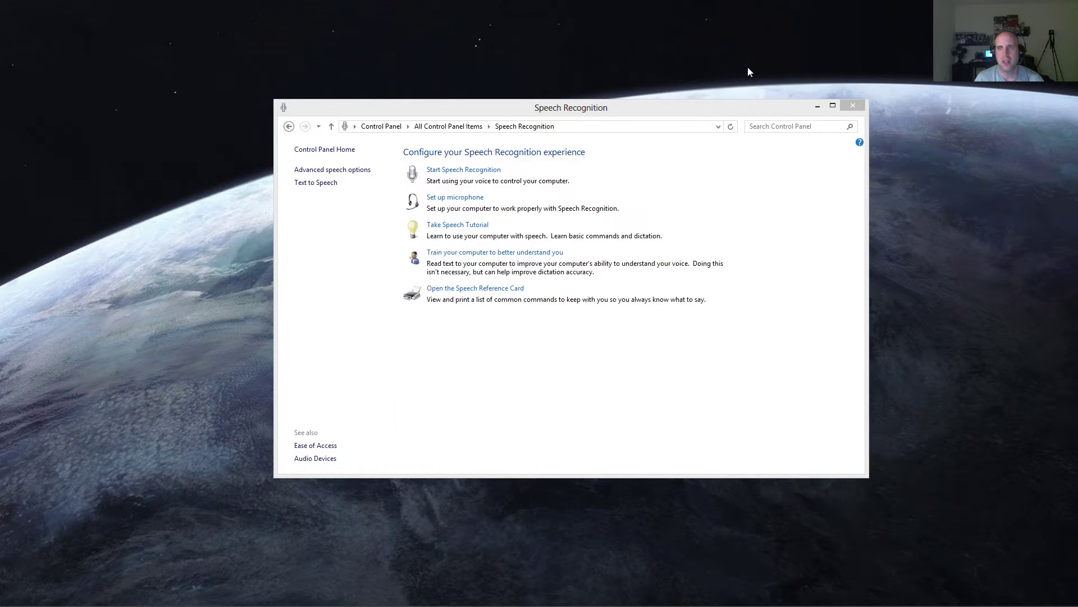
Open the Elite: Dangerous - Beta 1.03 profile in the Edit a Profile dialog to view its 57 commands
drag(703, 106, 705, 107)
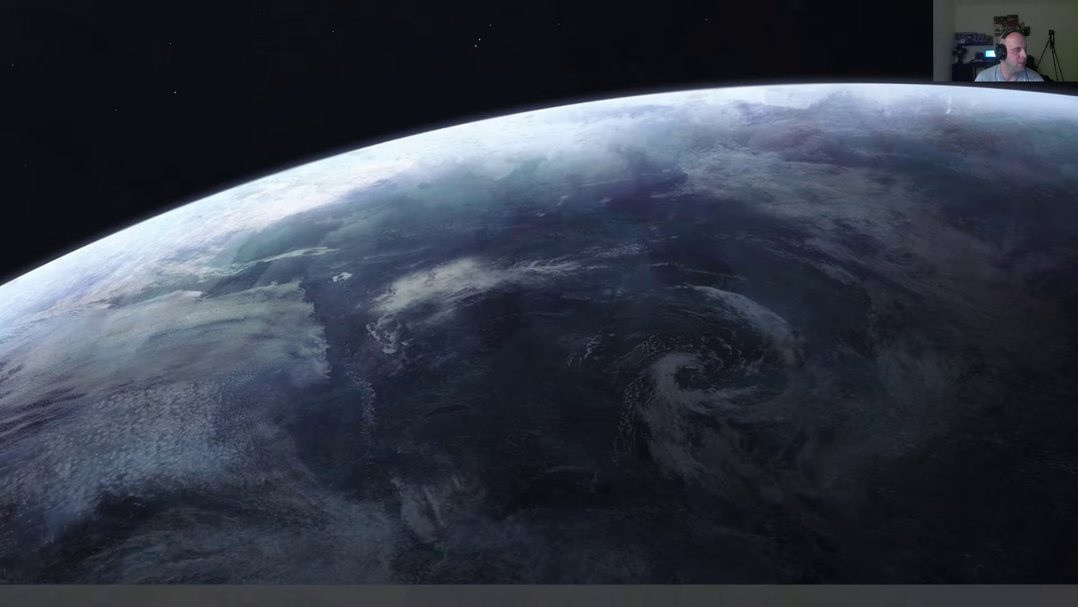
click(84, 595)
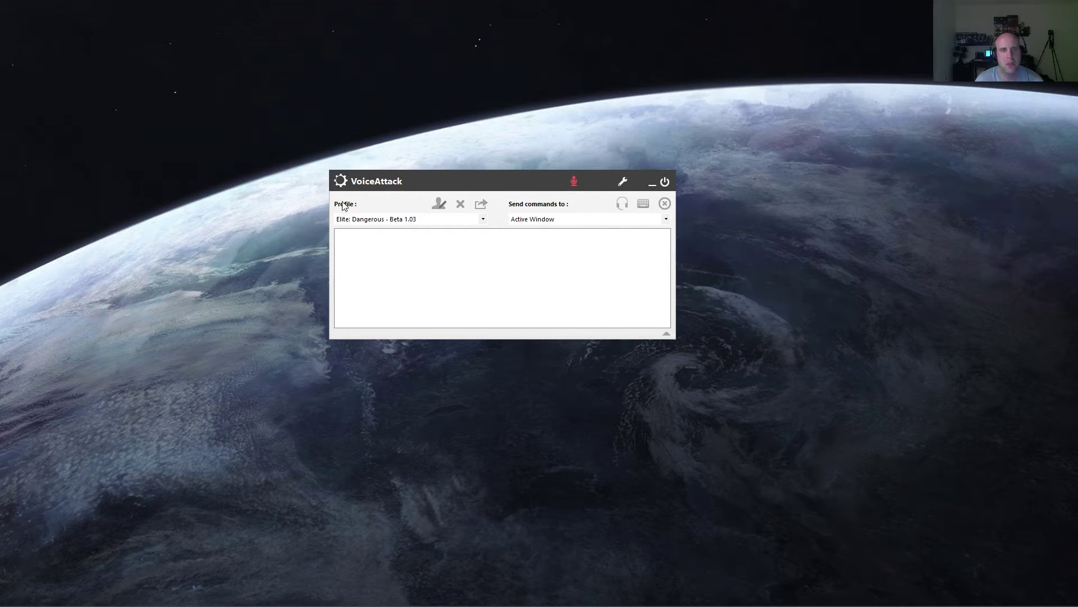
click(441, 206)
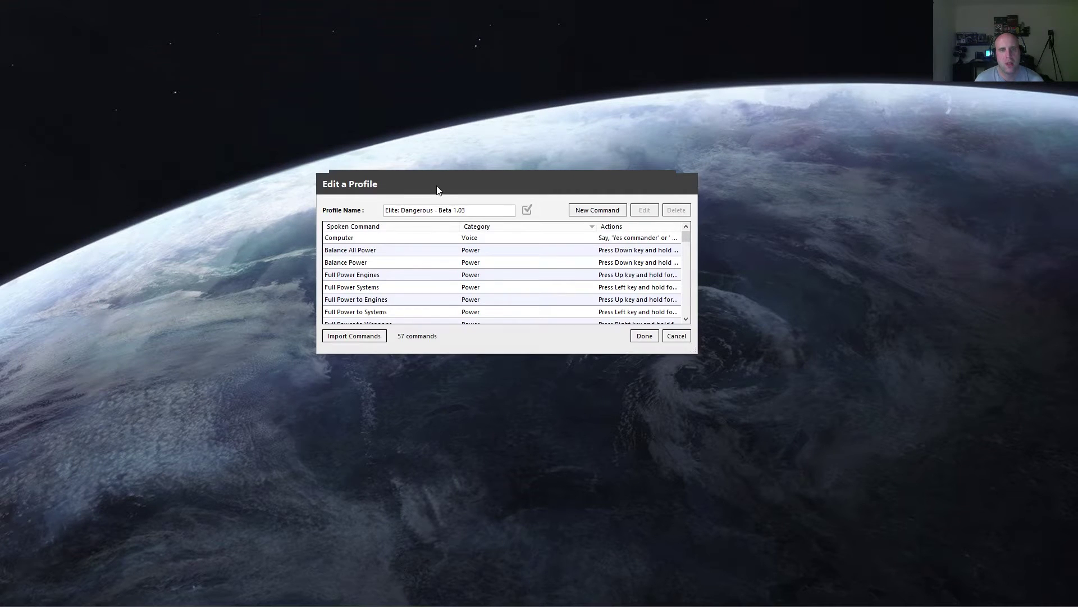
Scroll through the profile's command list and start a new command in the Add a Command dialog
mouse_move(437, 189)
mouse_down()
mouse_move(452, 170)
mouse_move(442, 182)
mouse_up()
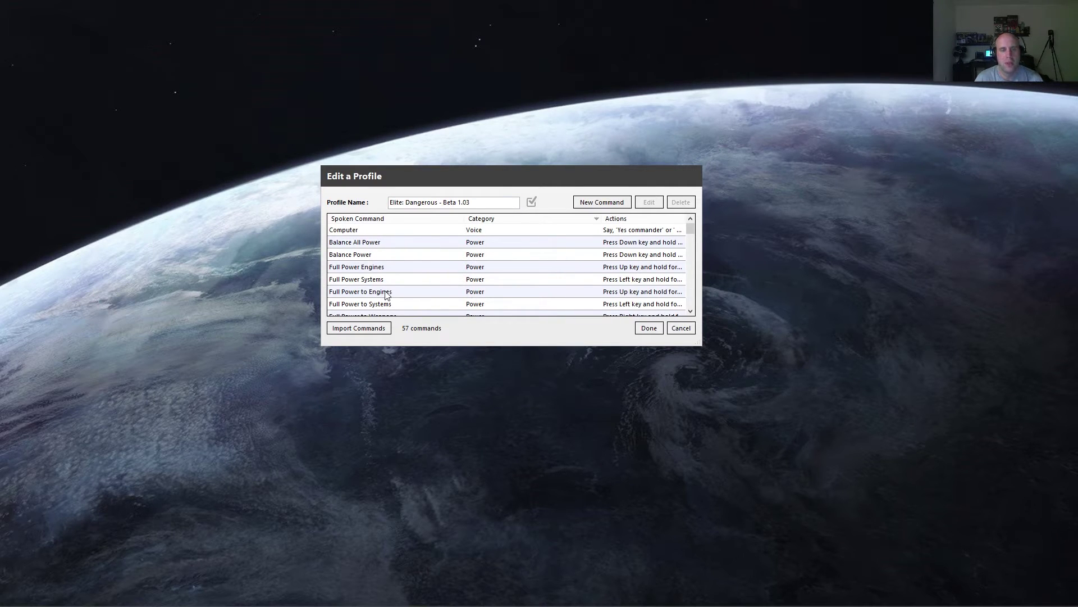
scroll(395, 283, down, 1)
scroll(394, 283, down, 2)
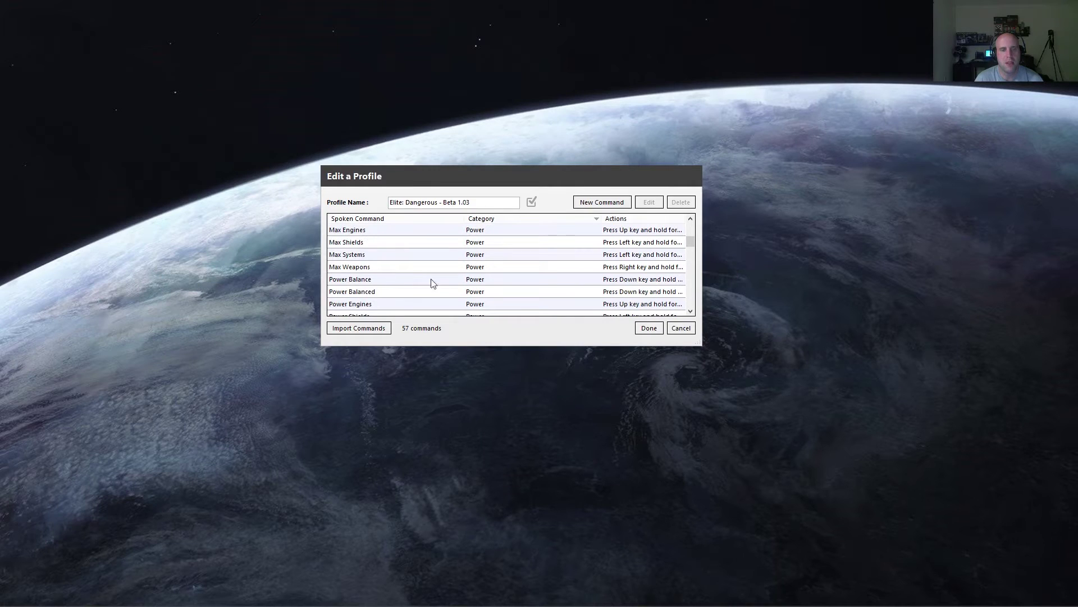
click(602, 202)
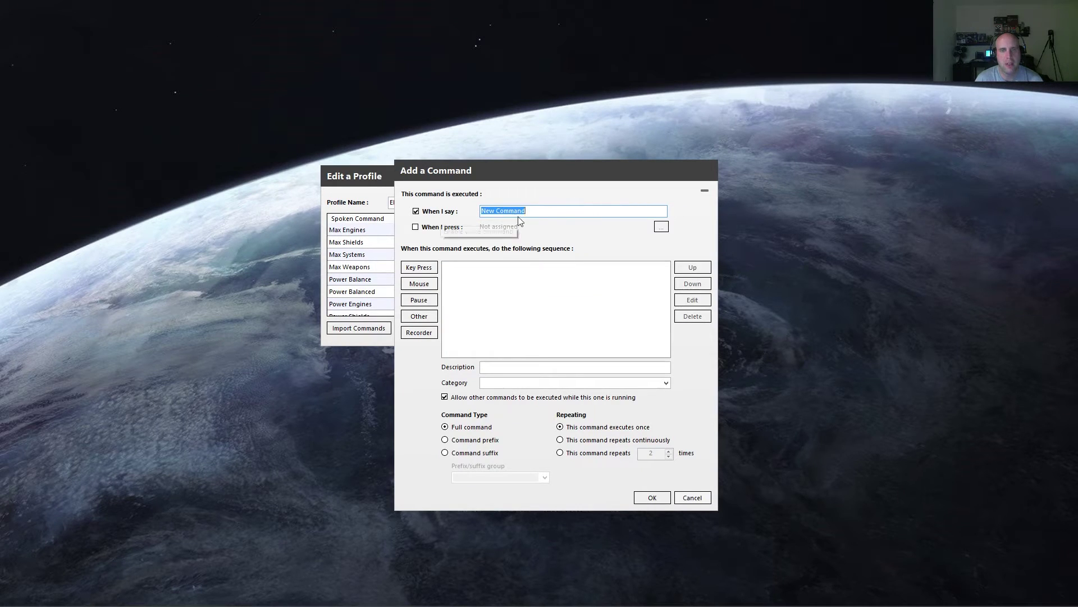
Make the new command respond to 'Hello' by pressing the 1 key for 0.1 seconds
text(H)
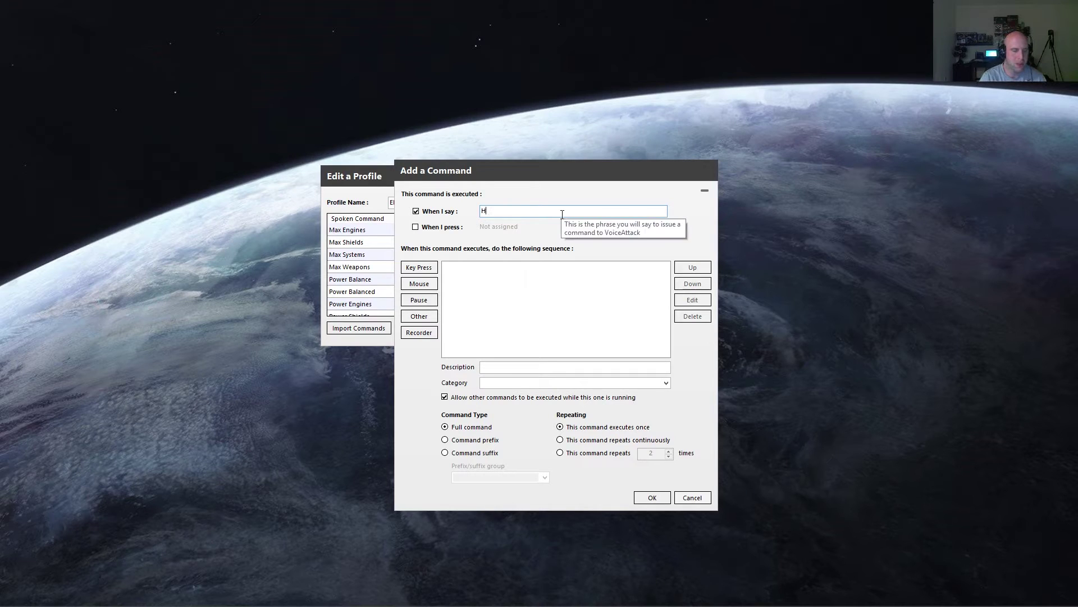
text(eloo)
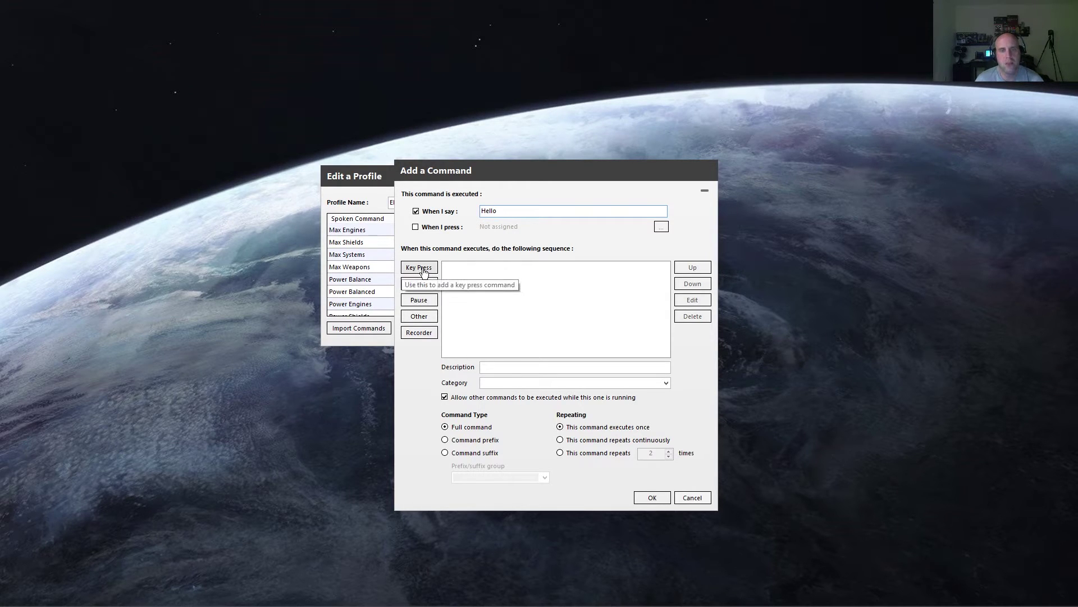
click(409, 270)
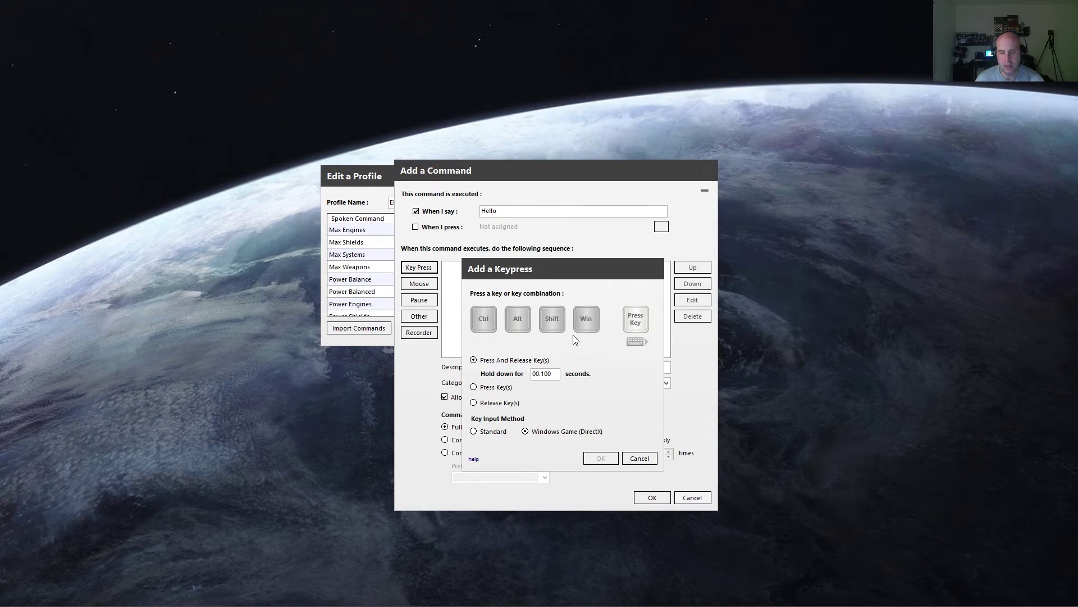
key(1)
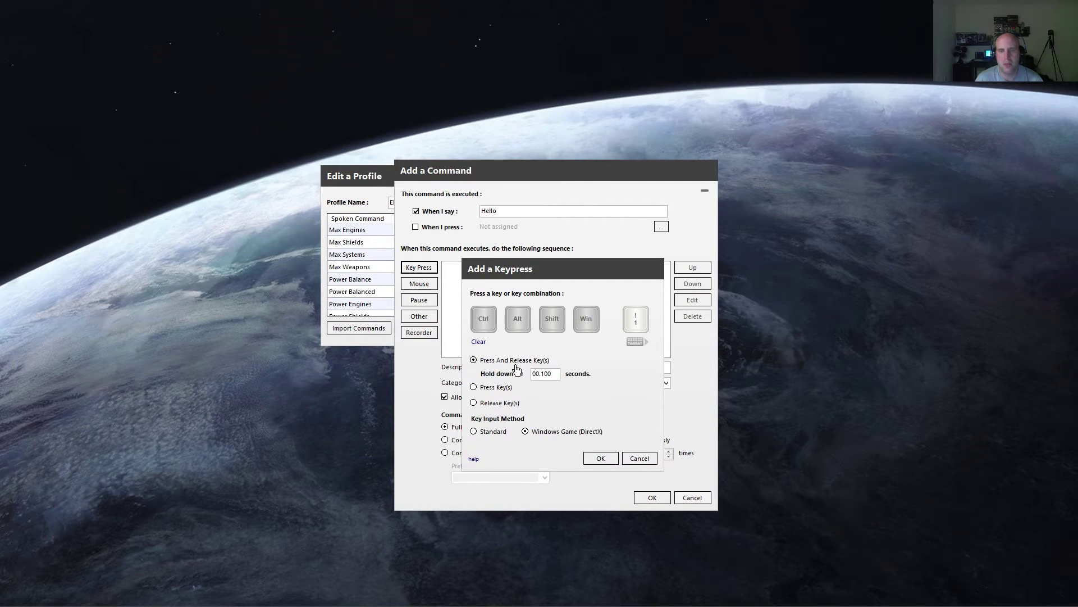
click(600, 458)
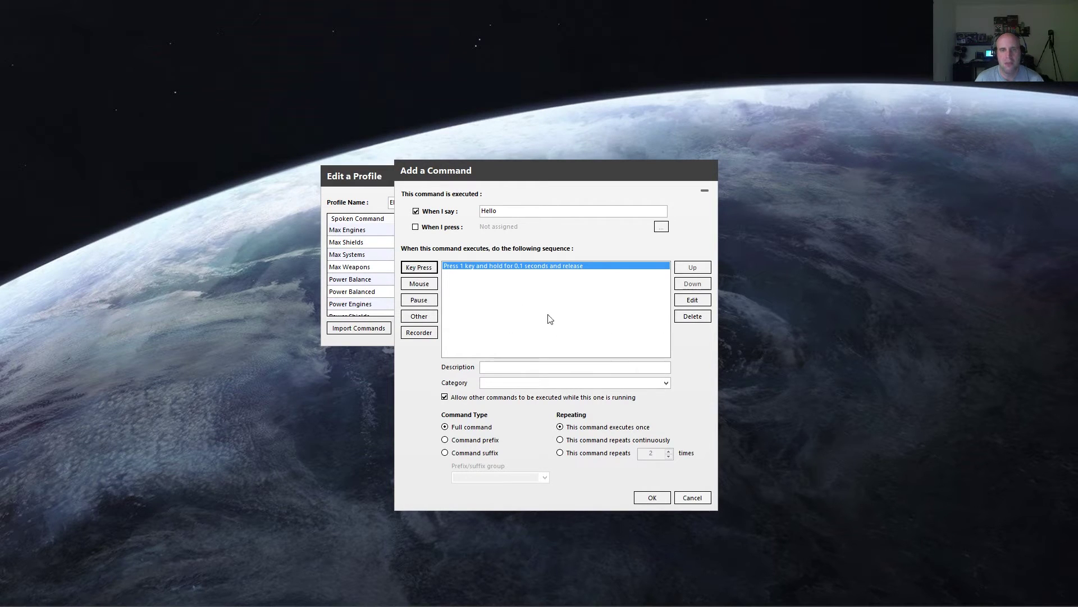
click(413, 318)
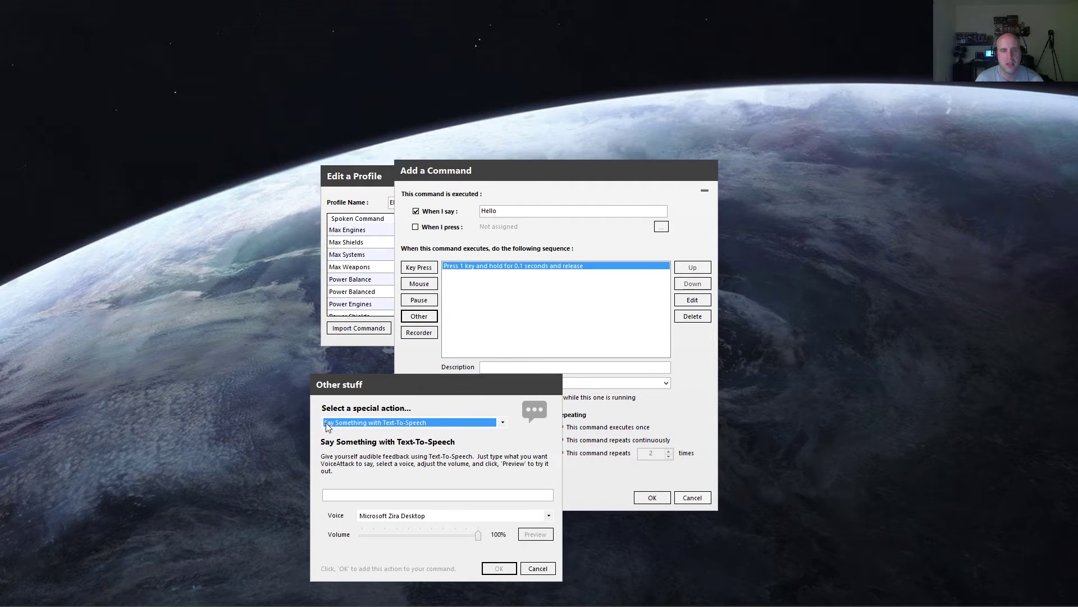
Add a Text-To-Speech action that says 'Hello to you' to the Hello command
click(504, 423)
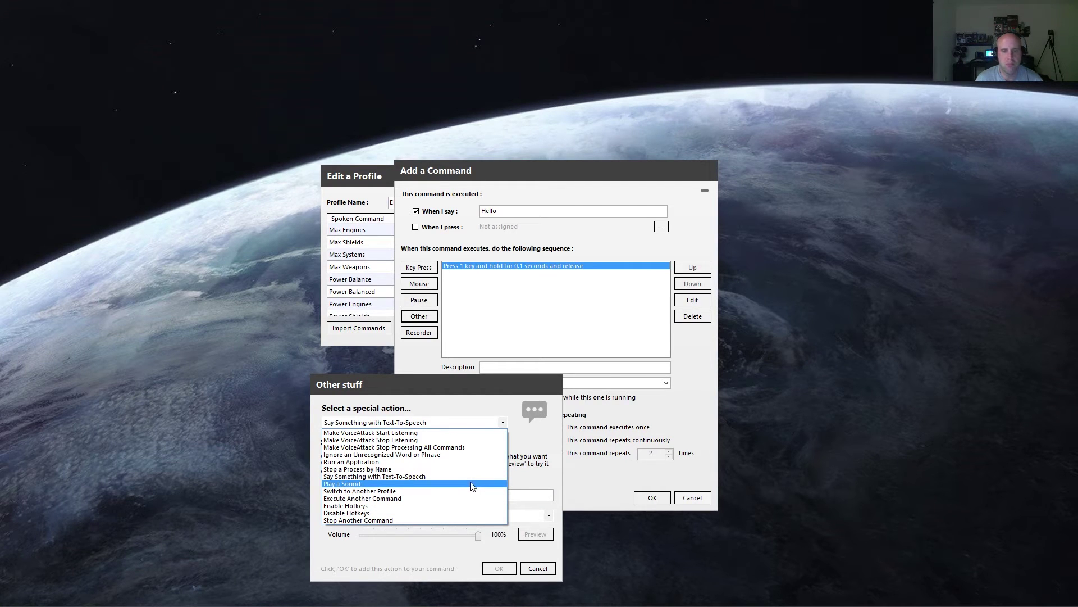
click(444, 477)
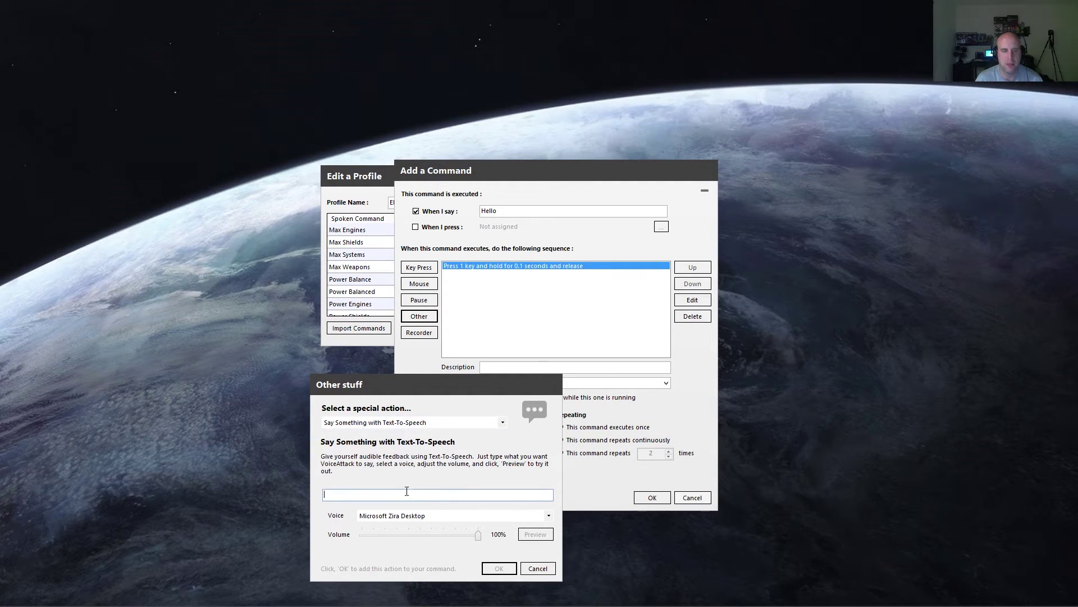
text(He)
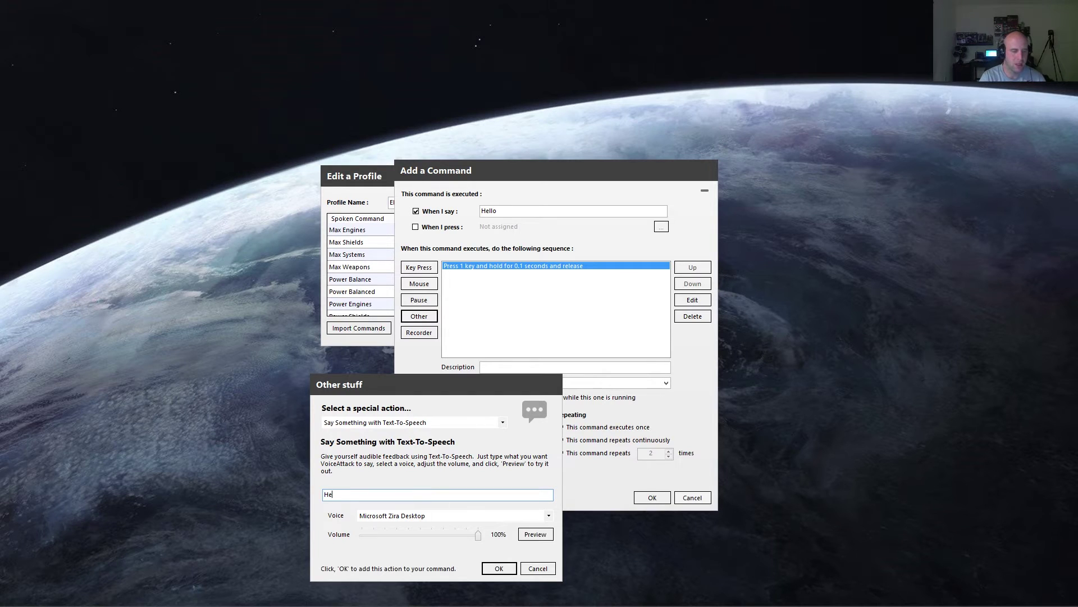
text(llo to you)
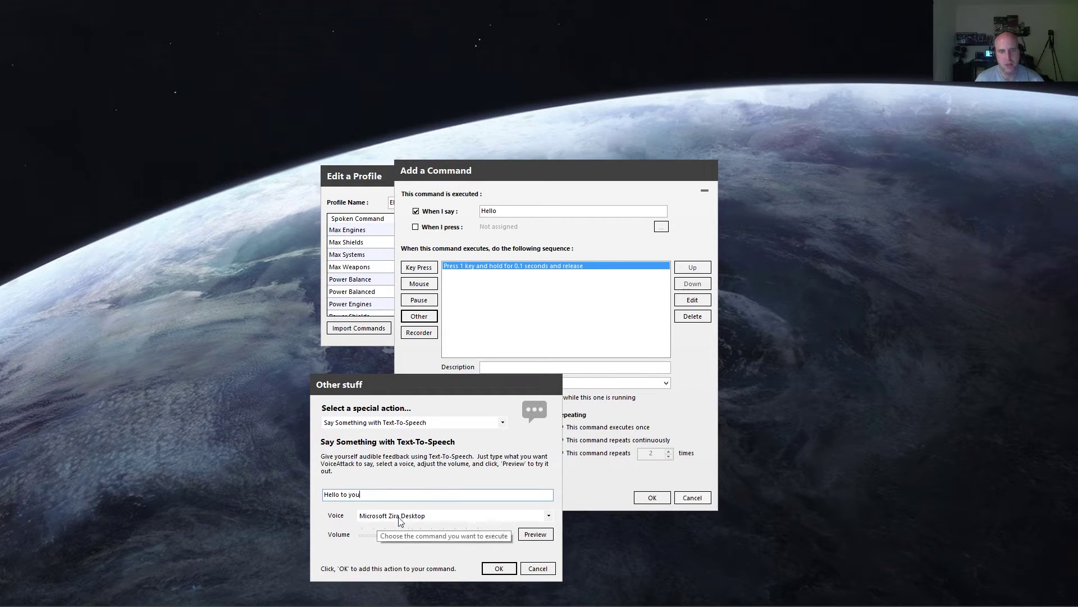
click(500, 568)
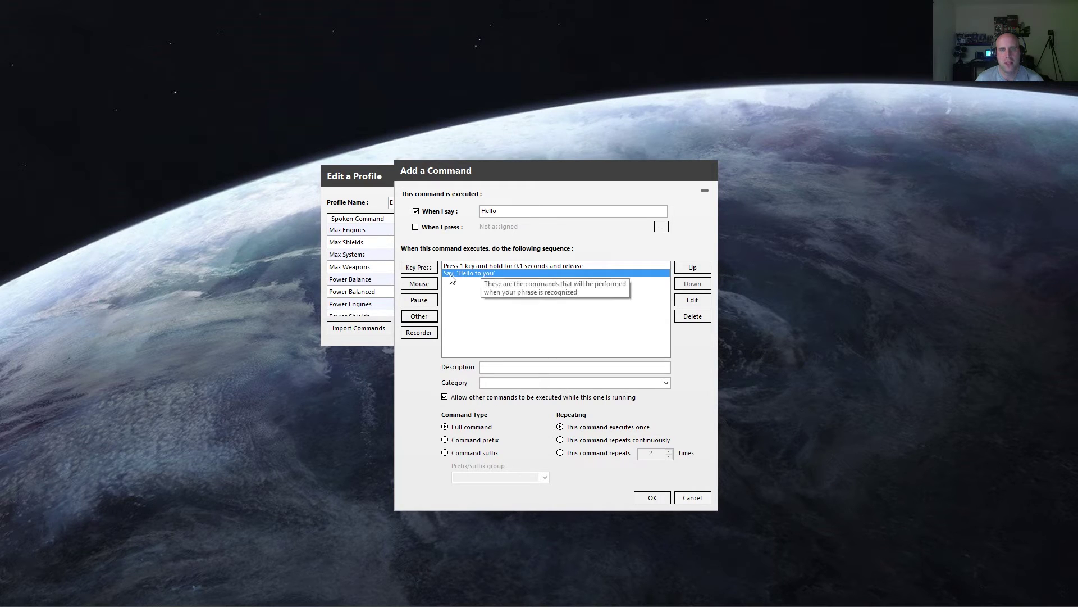
File the Hello command under the Testing category and save it to the profile
click(523, 383)
click(665, 384)
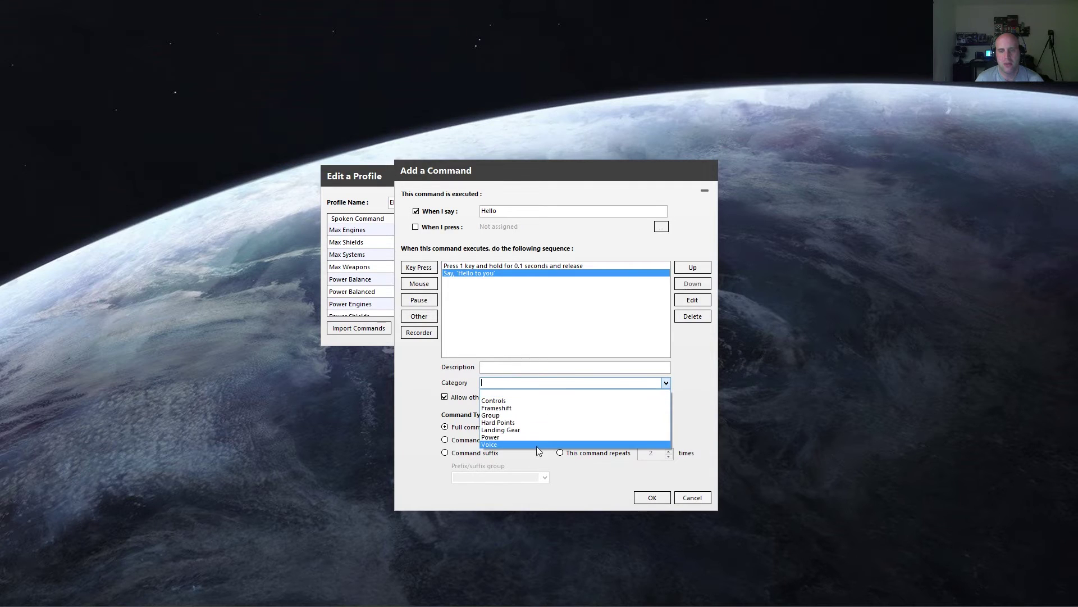
click(517, 384)
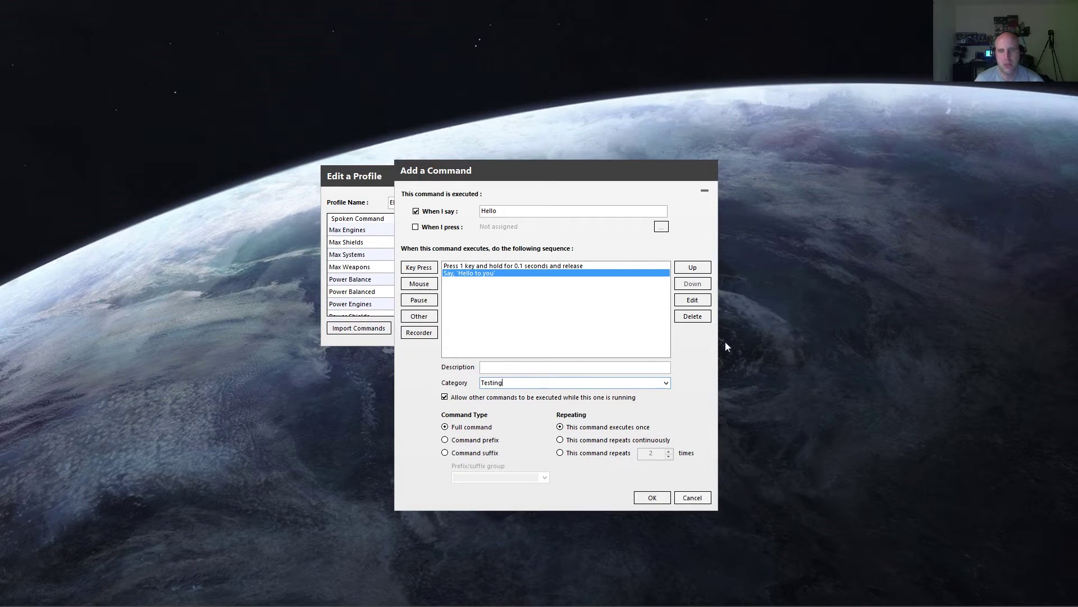
click(651, 498)
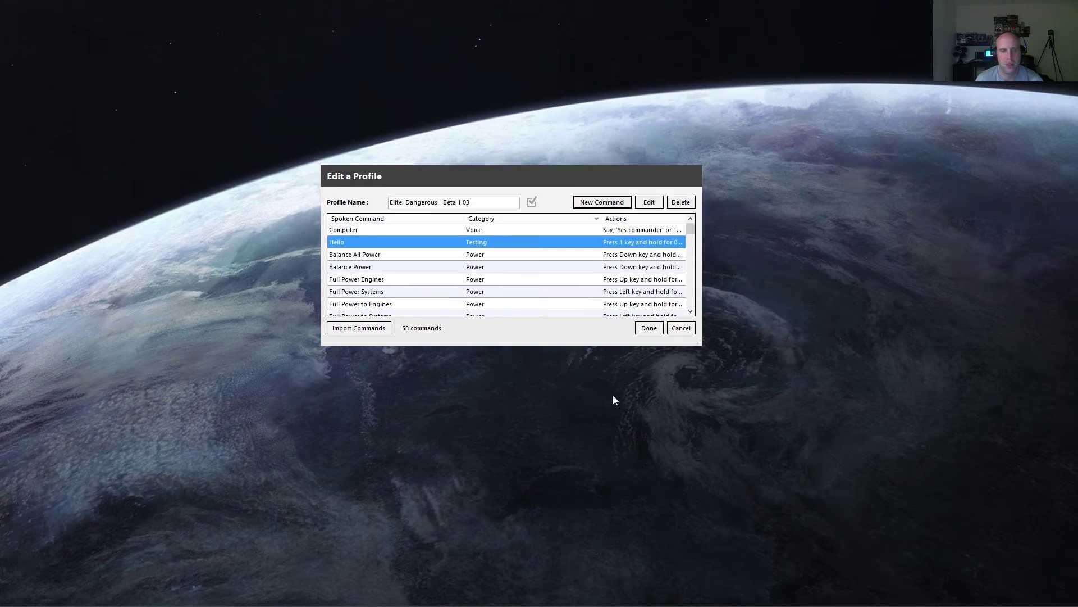
Close the profile editor, test the 1 key in a Notepad note, then discard the note unsaved
click(648, 329)
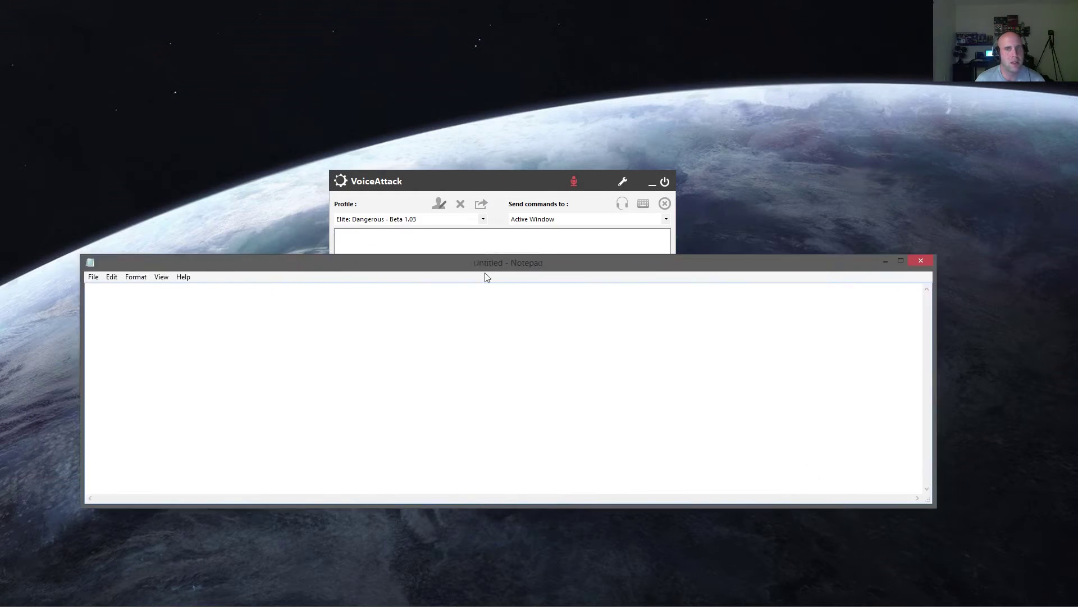
drag(485, 268, 582, 309)
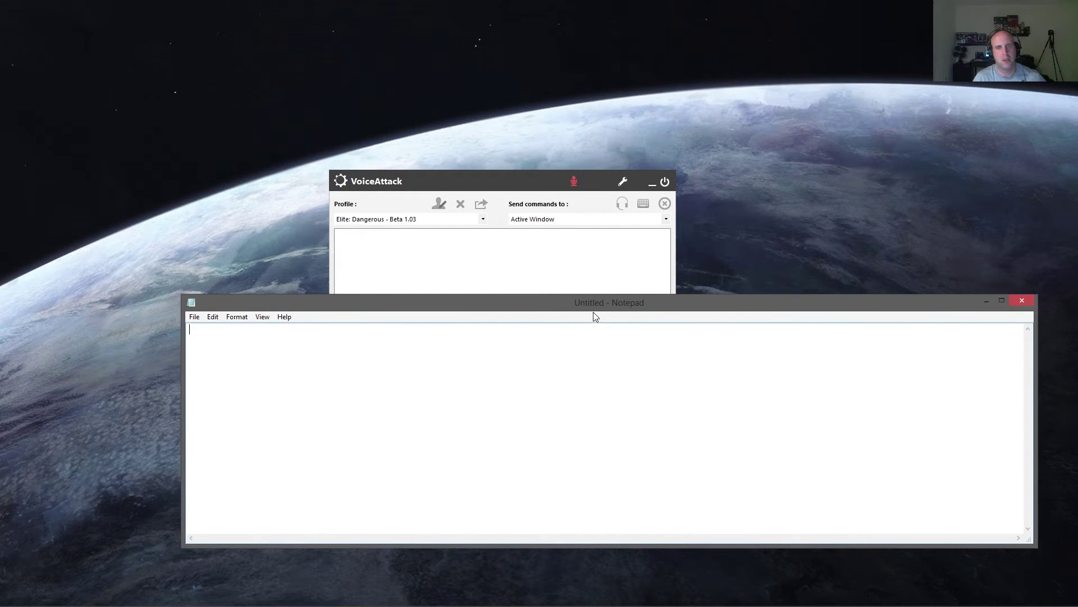
drag(591, 307, 610, 321)
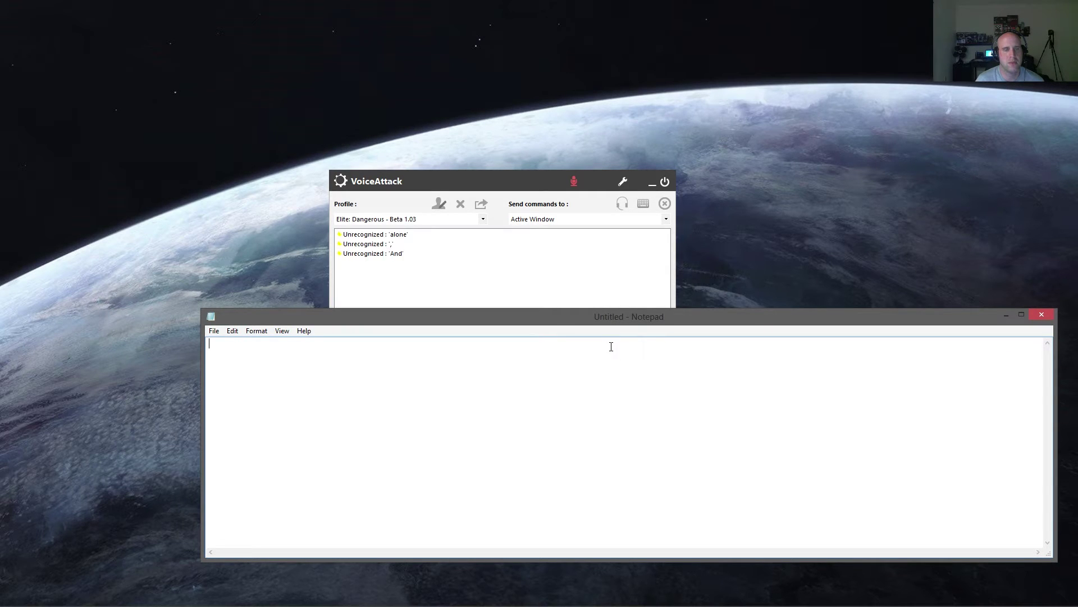
text(1)
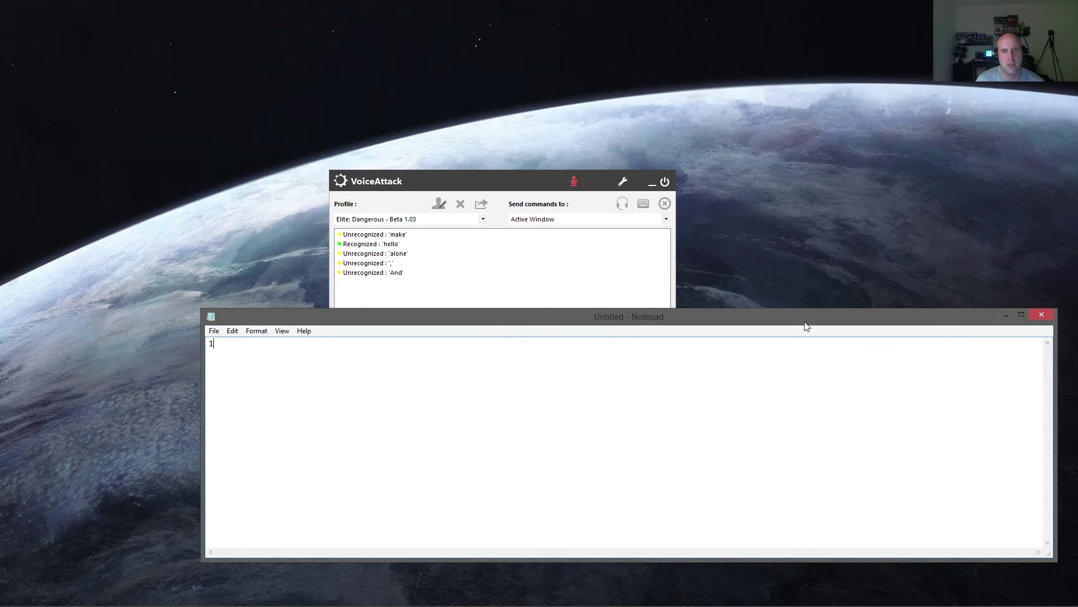
click(1042, 314)
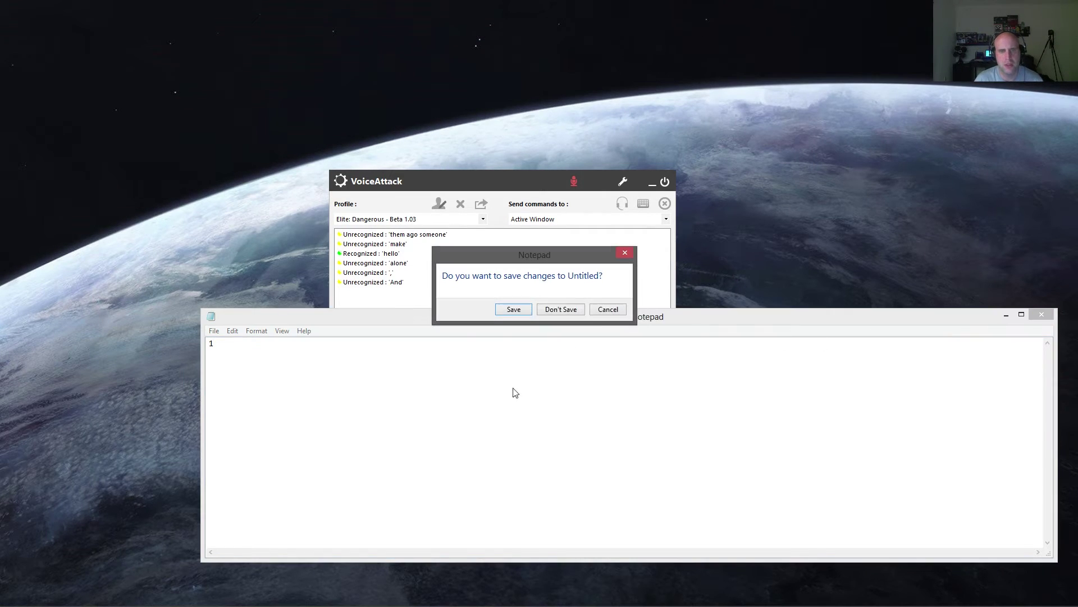
click(564, 309)
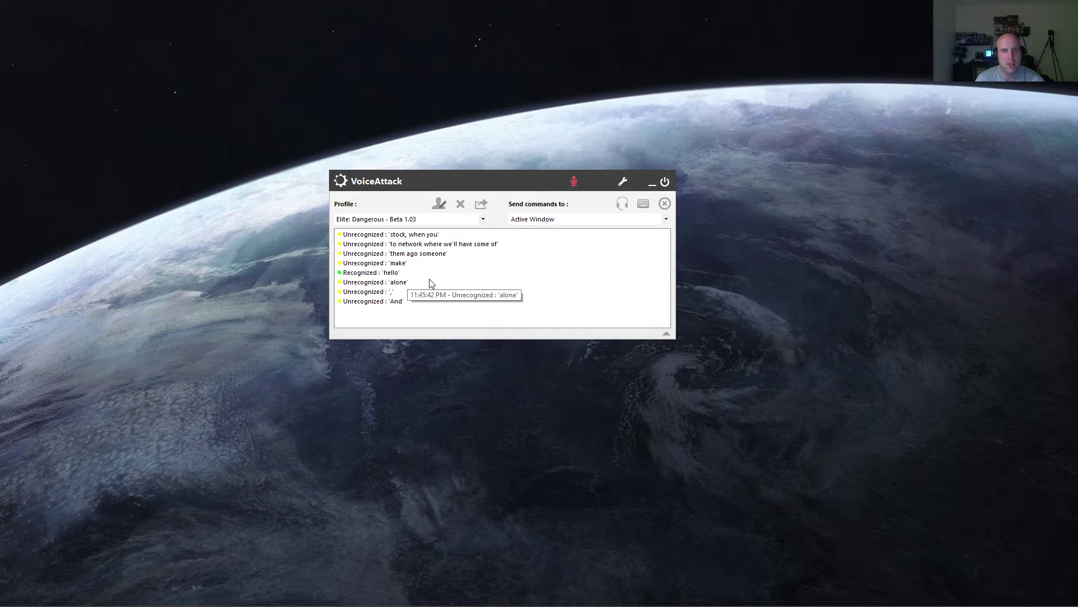
Open the Hello command's 'Hello to you' speech action for editing
click(439, 203)
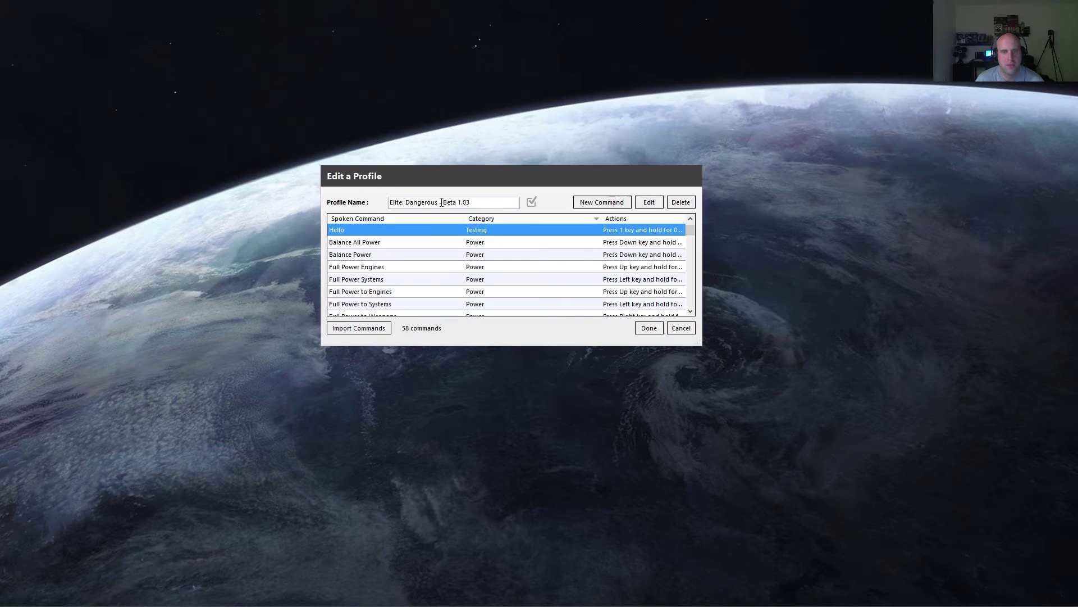
double_click(344, 231)
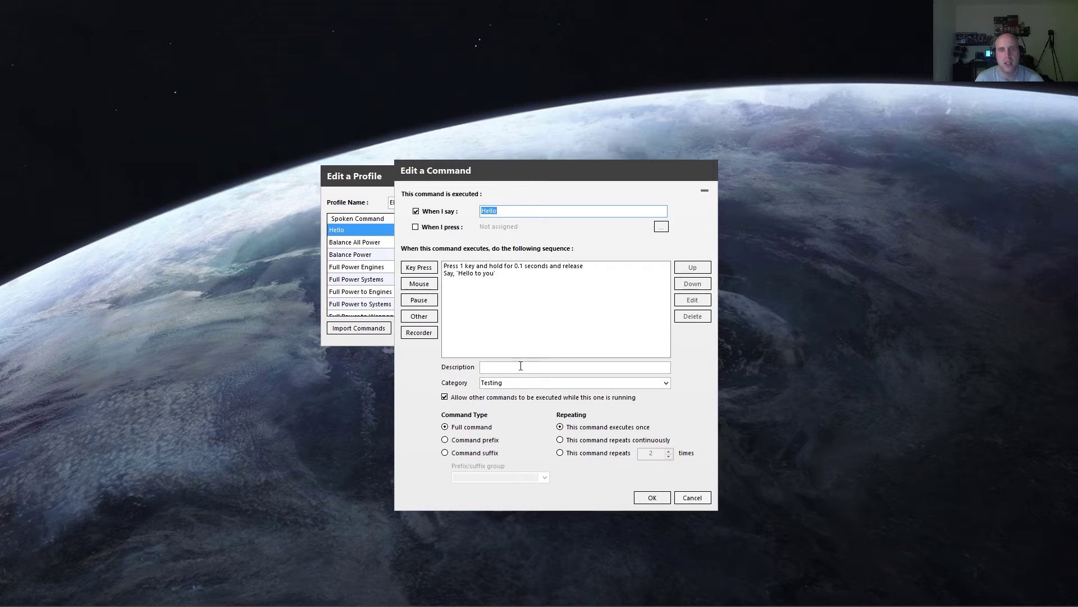
click(462, 275)
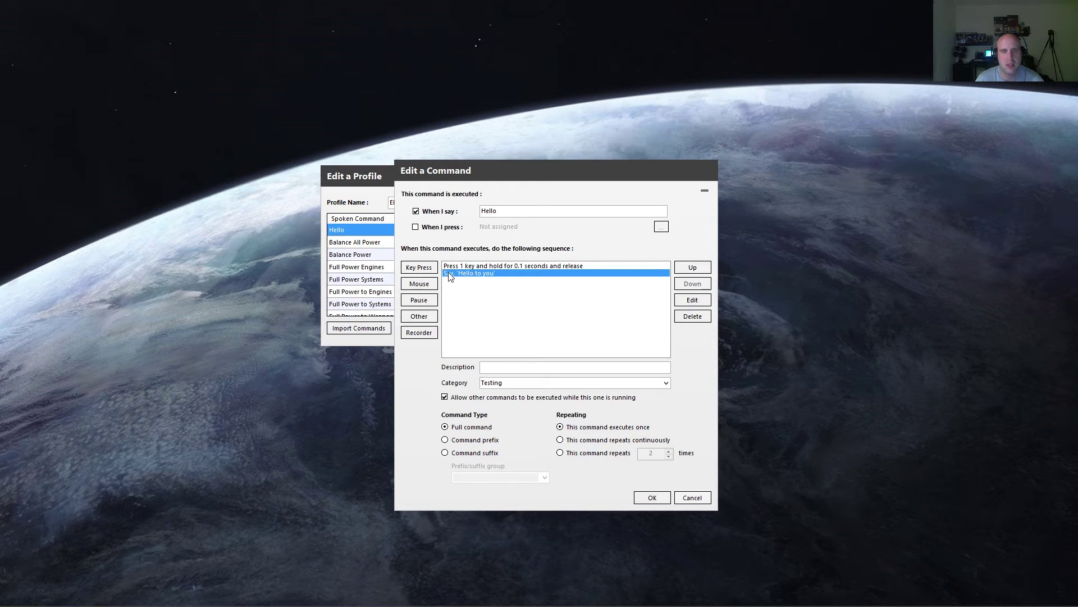
double_click(450, 275)
Append '; hi' to the spoken reply, then cancel the command edit to discard it
drag(432, 385, 671, 283)
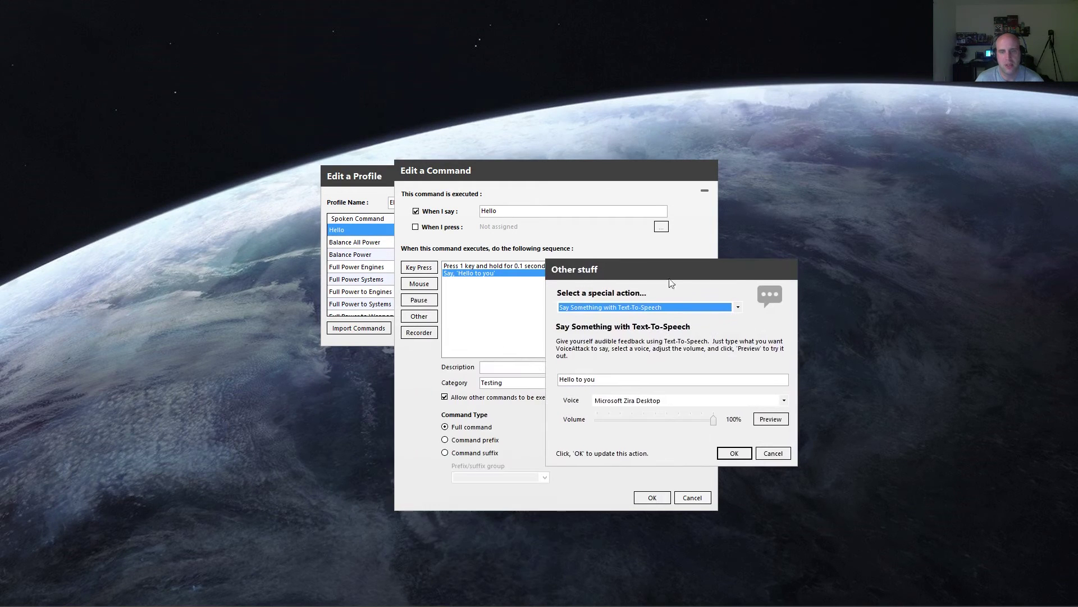
click(628, 378)
text(; )
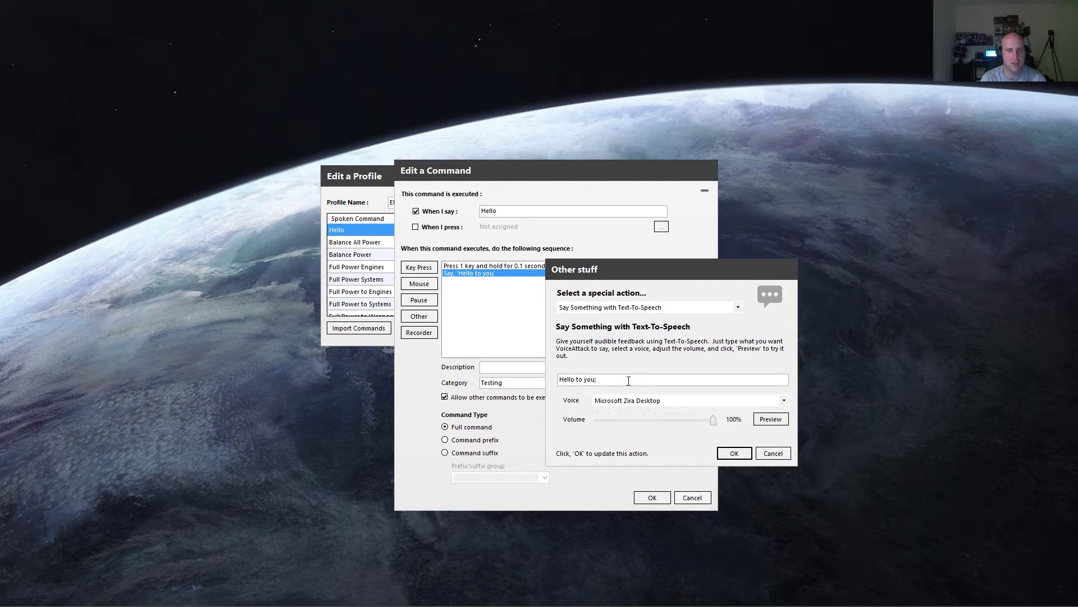
text(hi)
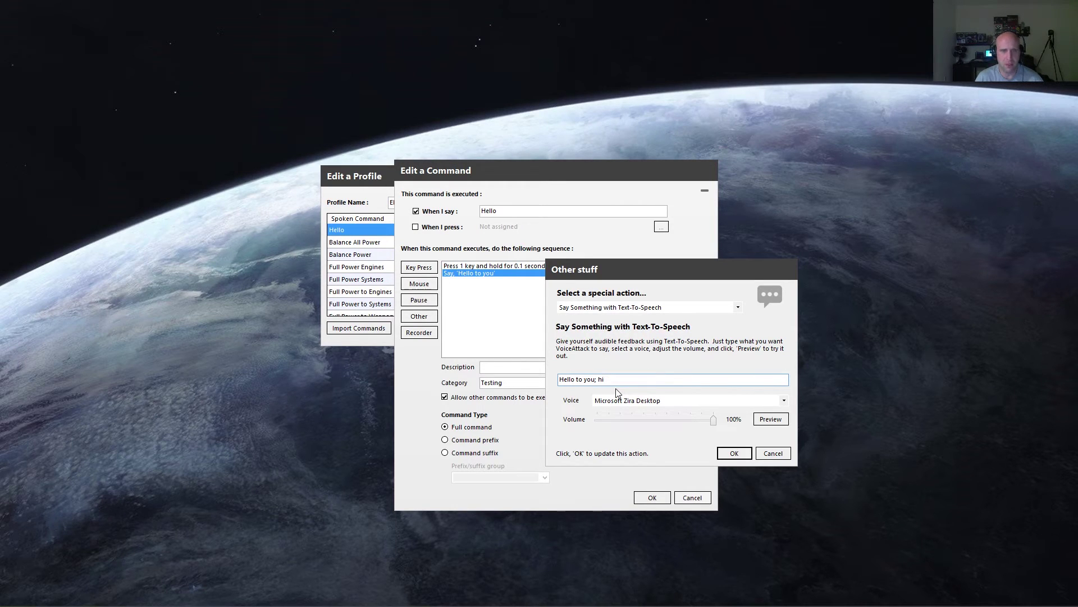
click(740, 452)
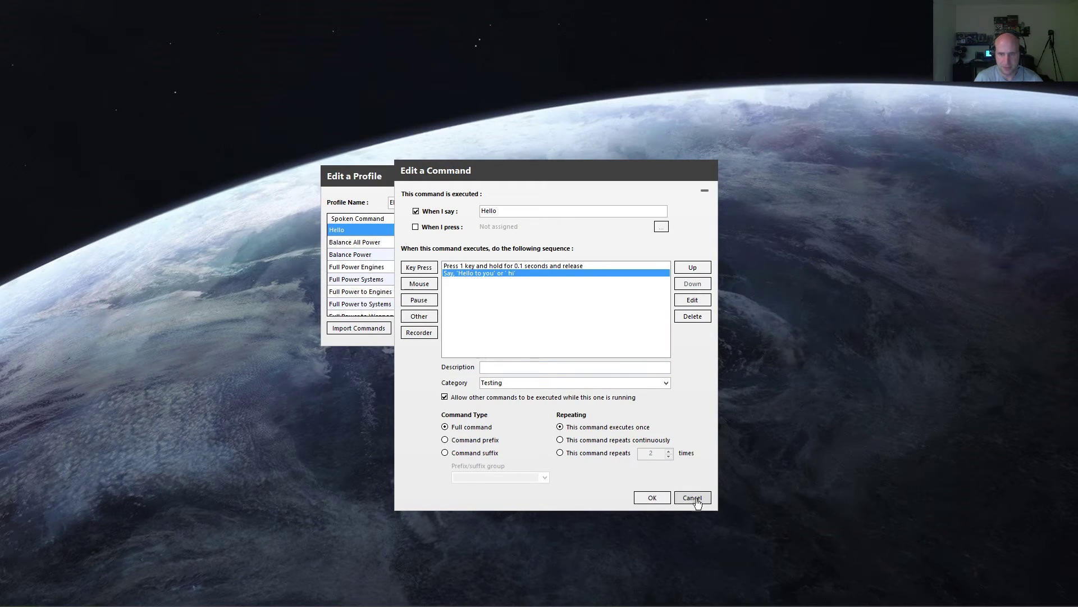
click(703, 503)
click(496, 256)
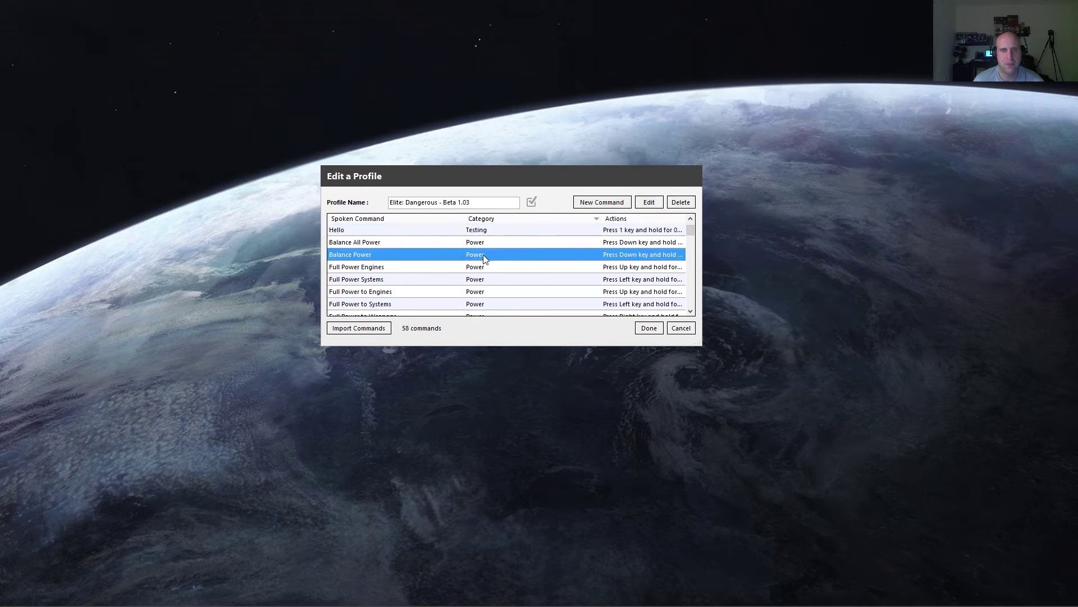
scroll(500, 255, down, 3)
scroll(504, 250, down, 3)
scroll(503, 275, down, 3)
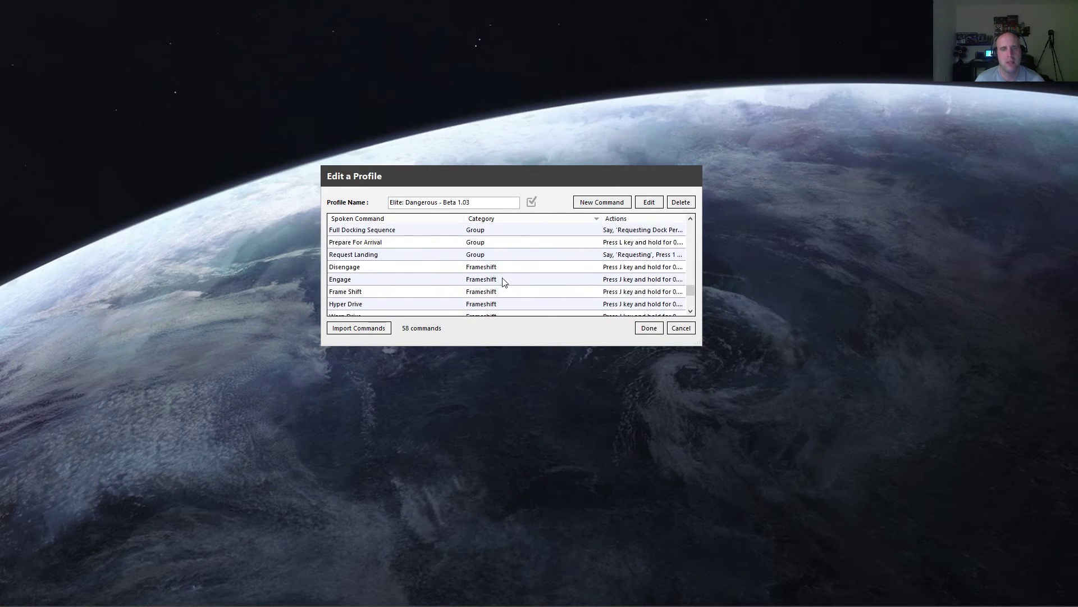
scroll(504, 284, up, 3)
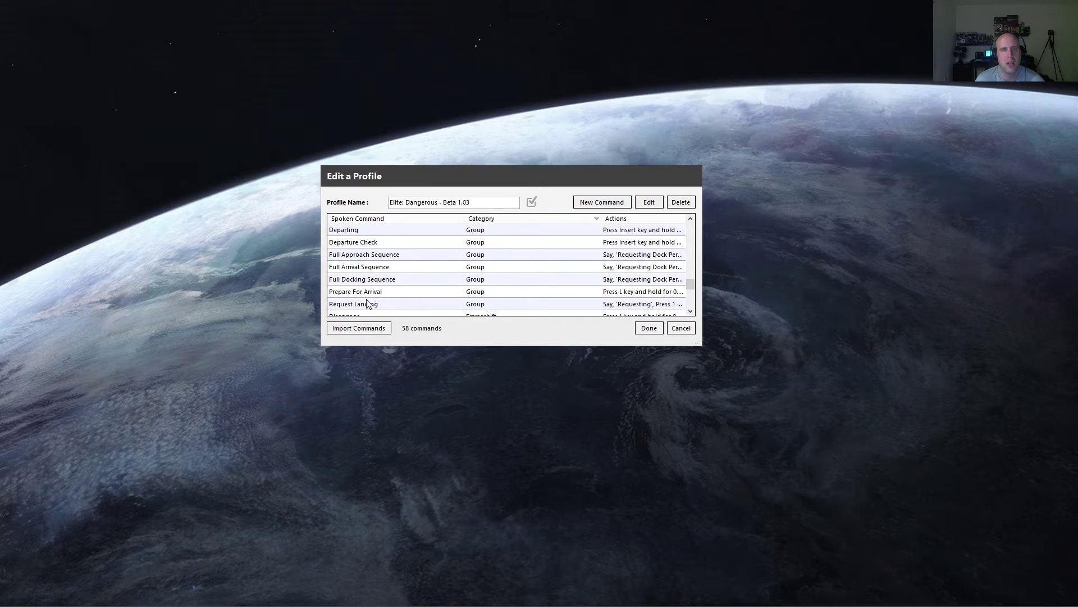
scroll(371, 303, down, 1)
scroll(382, 292, up, 3)
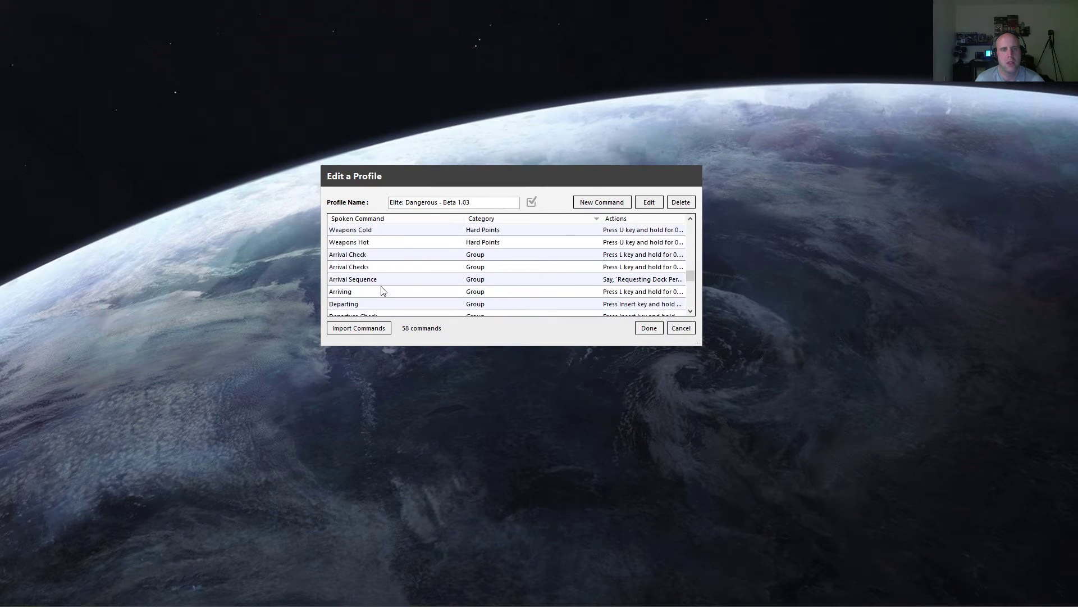
scroll(382, 292, down, 1)
scroll(406, 289, down, 1)
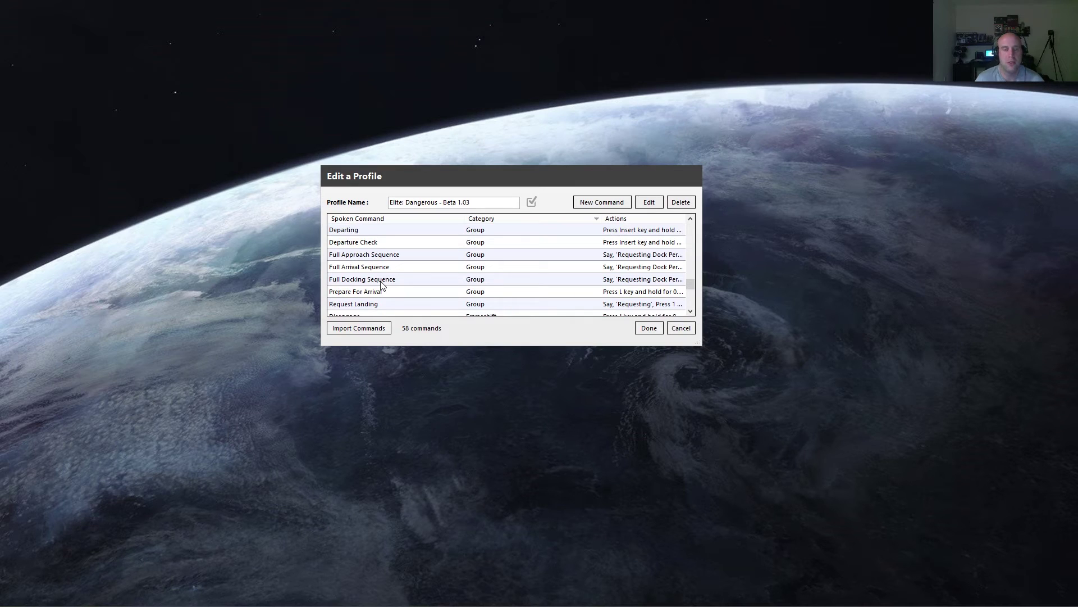
Inspect the Full Docking Sequence command's steps unchanged, return to the list top, and switch to Chrome
double_click(381, 279)
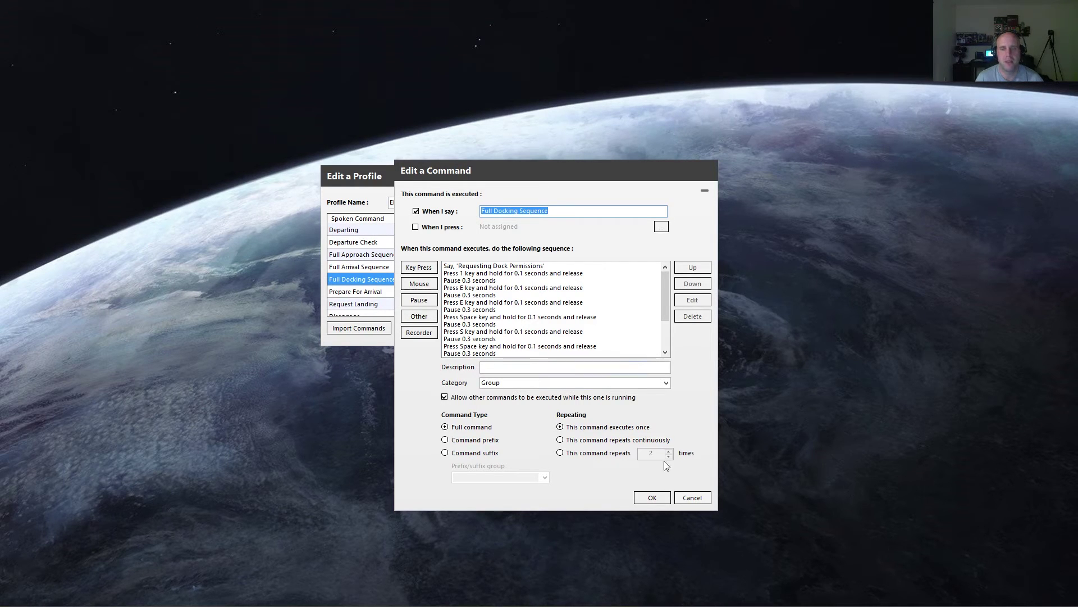
click(688, 497)
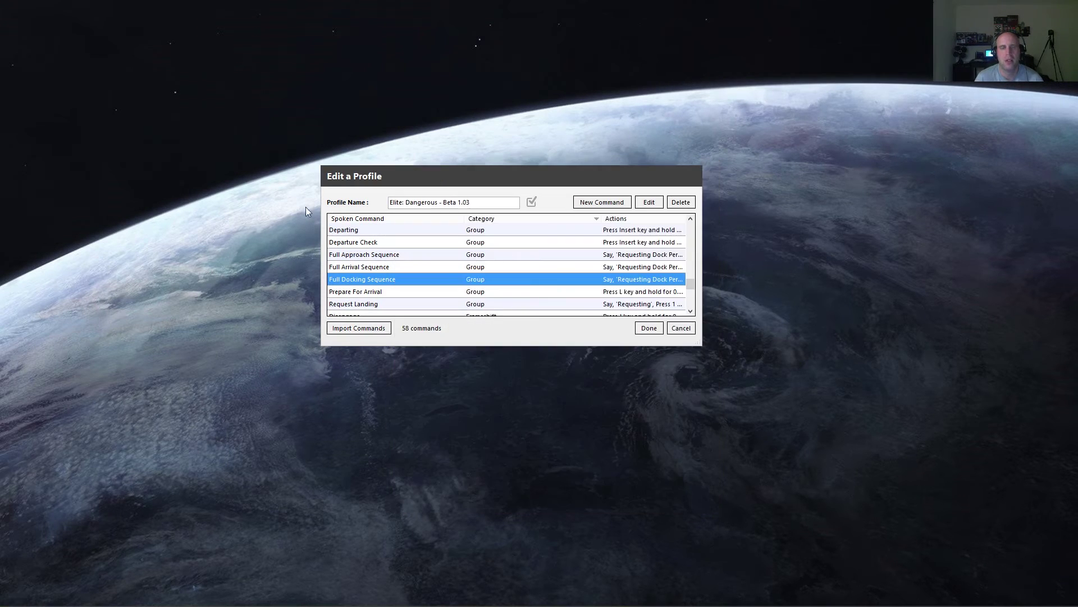
scroll(389, 268, down, 3)
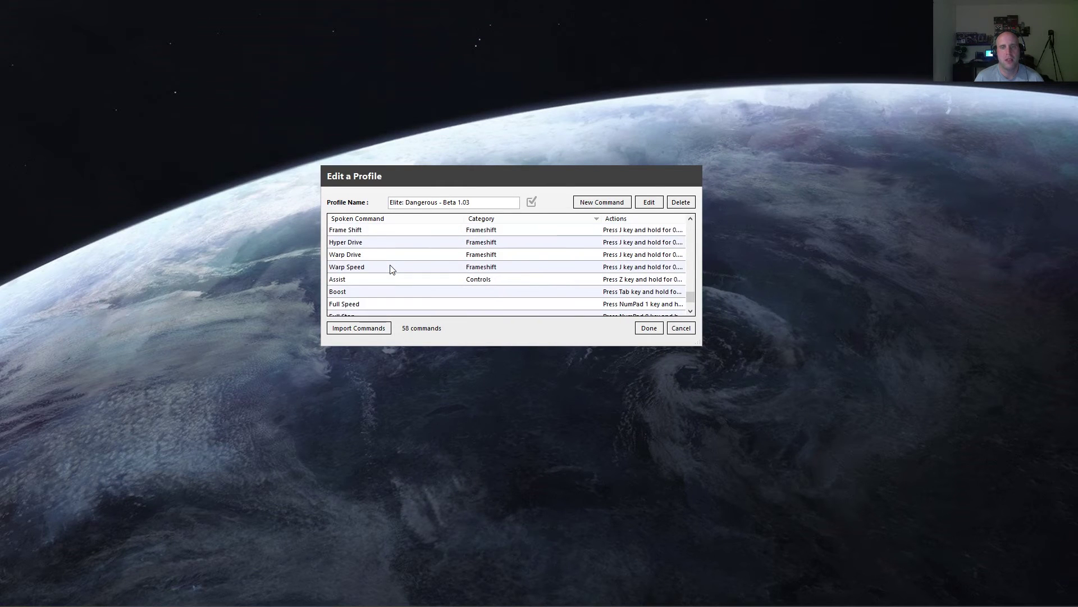
scroll(390, 268, up, 2)
scroll(391, 269, up, 8)
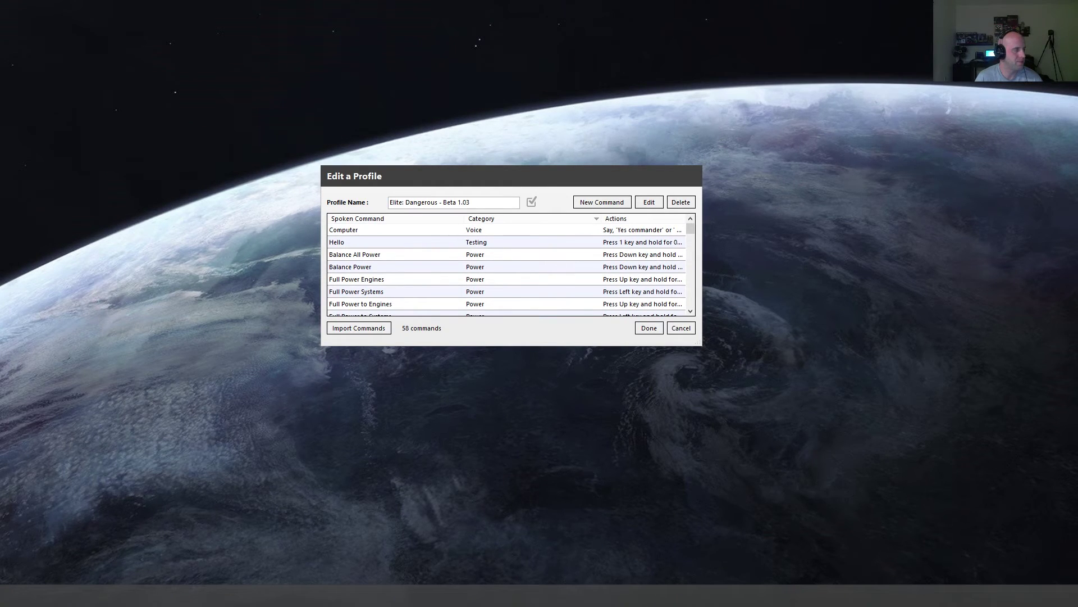
key(alt+Tab)
Show the Voice Controlling Elite:Dangerous guide PDF and highlight its author and Alpha 0.3 version
click(168, 24)
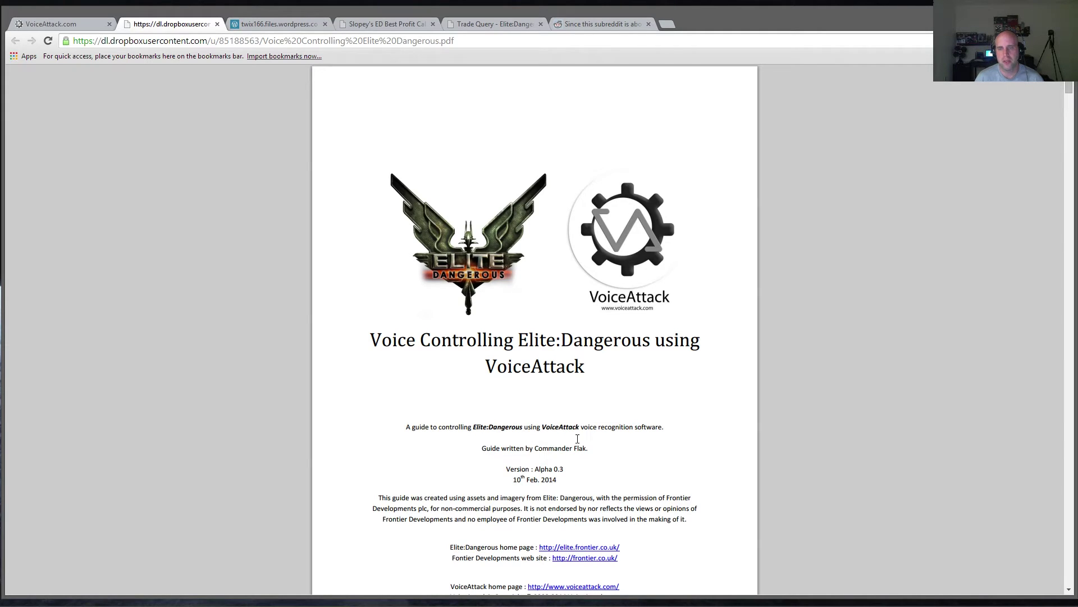
drag(534, 447, 592, 446)
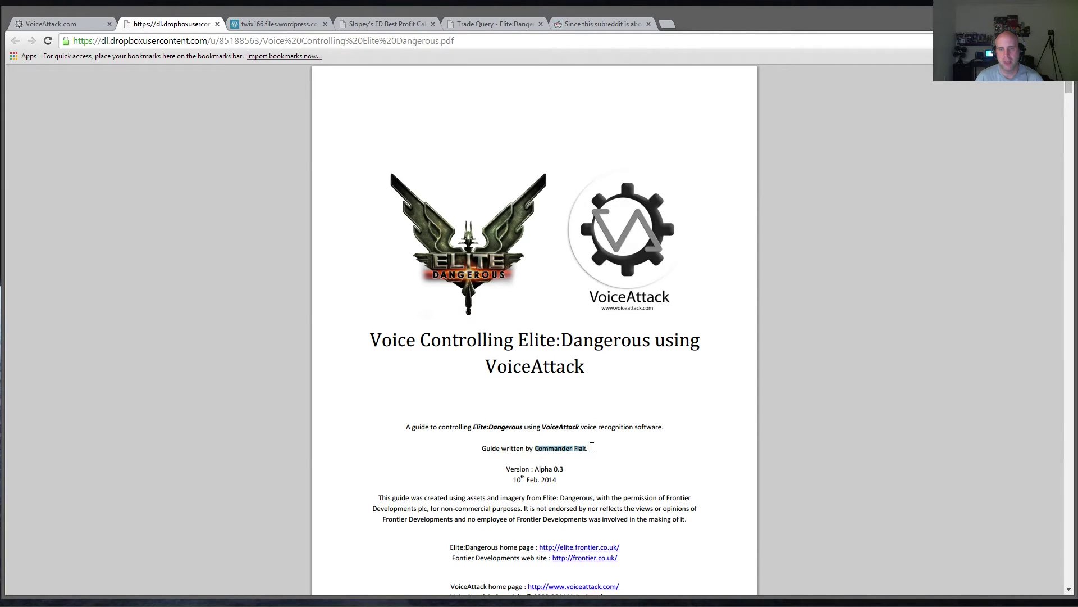
click(585, 463)
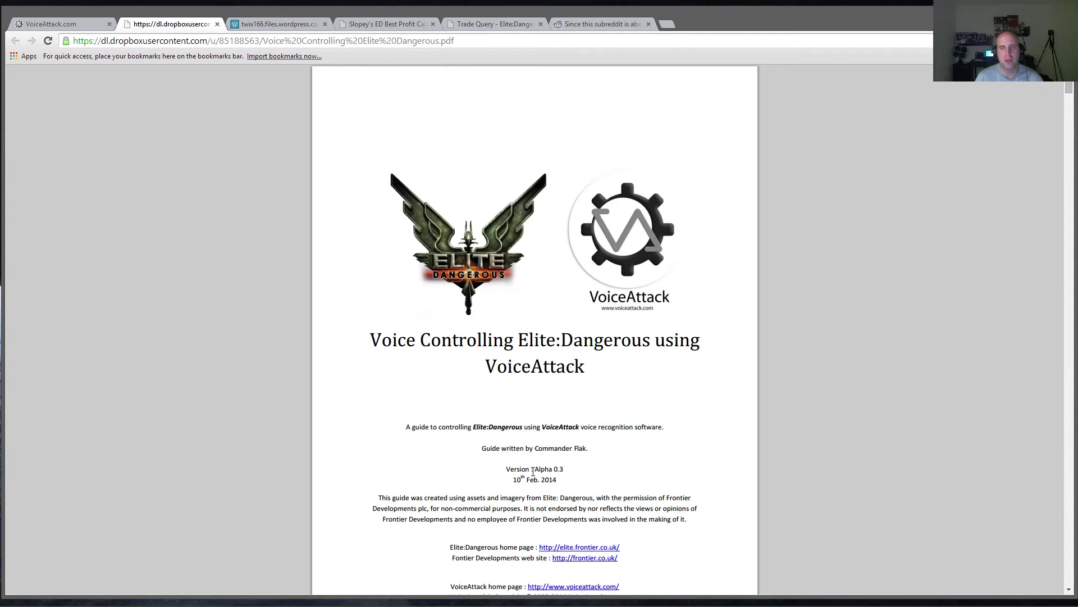
drag(532, 468, 560, 469)
click(590, 465)
Scroll through the guide's voice command tables, then bring up the Elite: Dangerous keyboard template PDF
scroll(590, 464, down, 20)
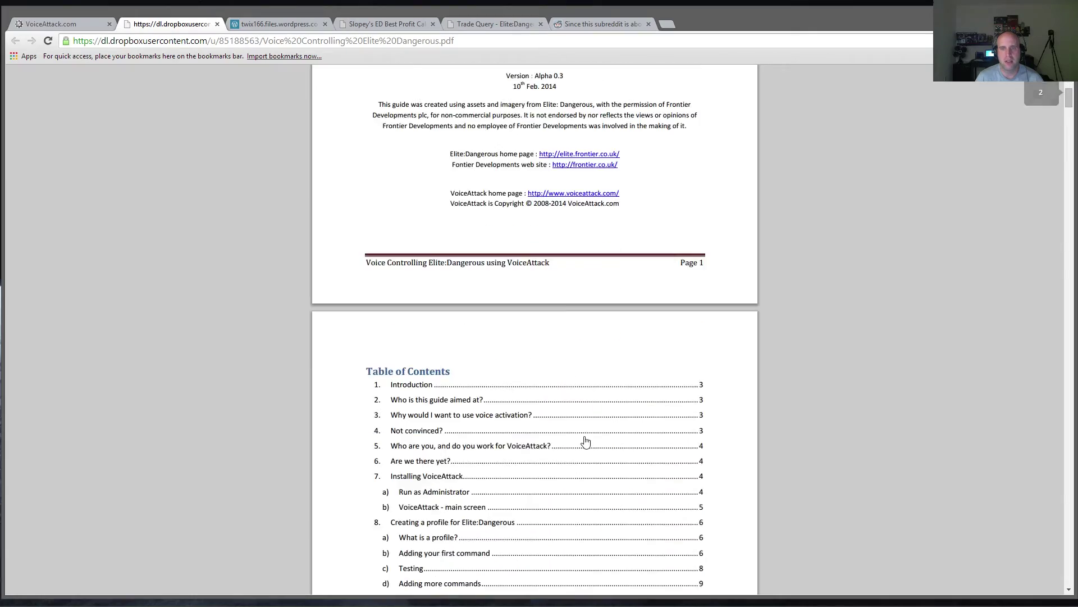
scroll(574, 424, down, 20)
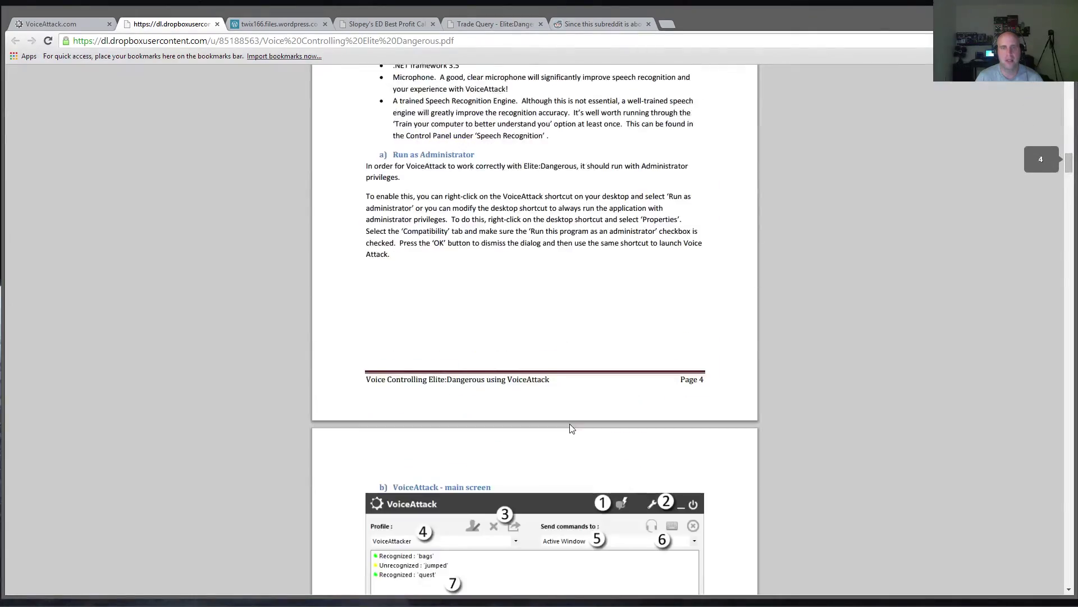
scroll(555, 417, down, 15)
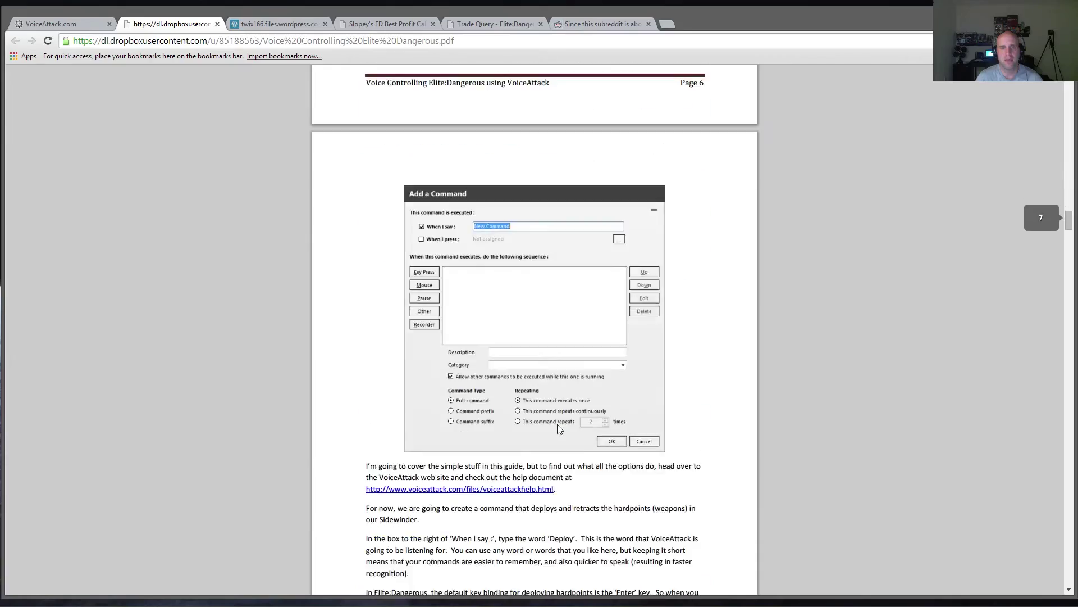
scroll(528, 337, down, 20)
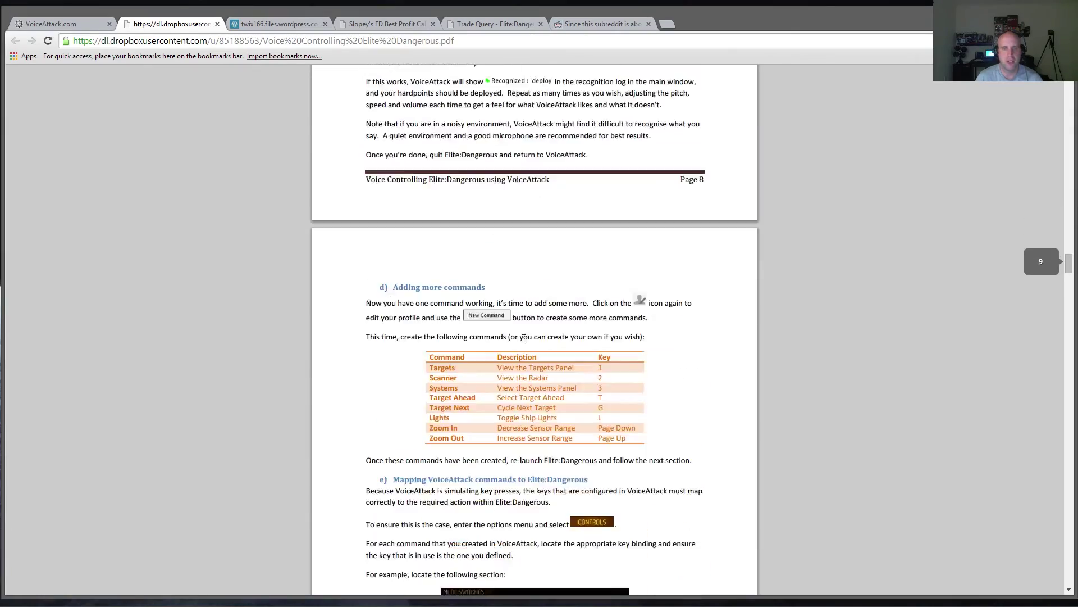
scroll(523, 345, down, 20)
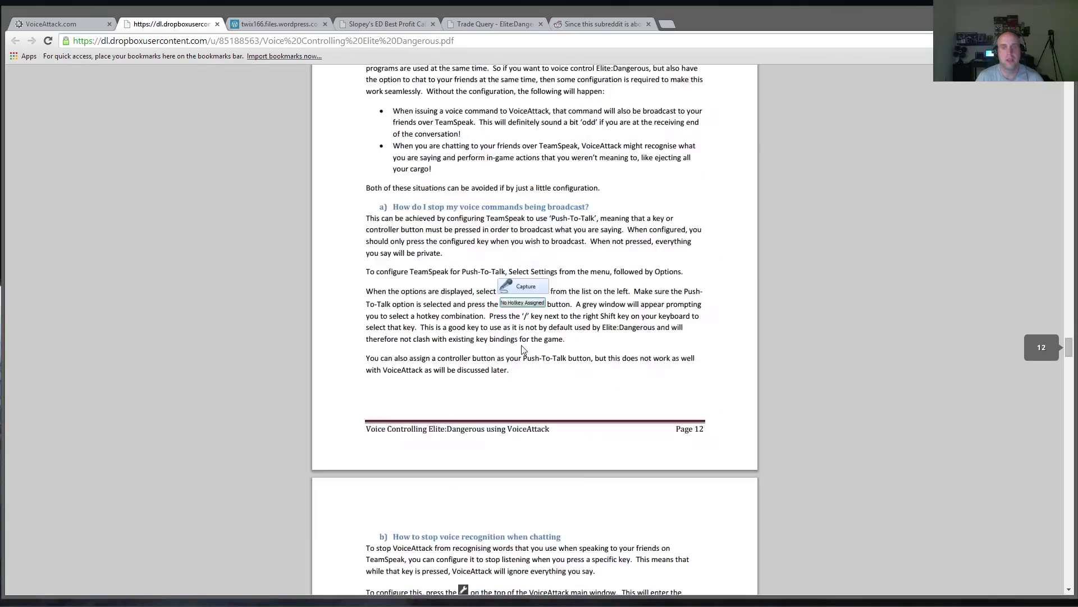
scroll(523, 348, down, 9)
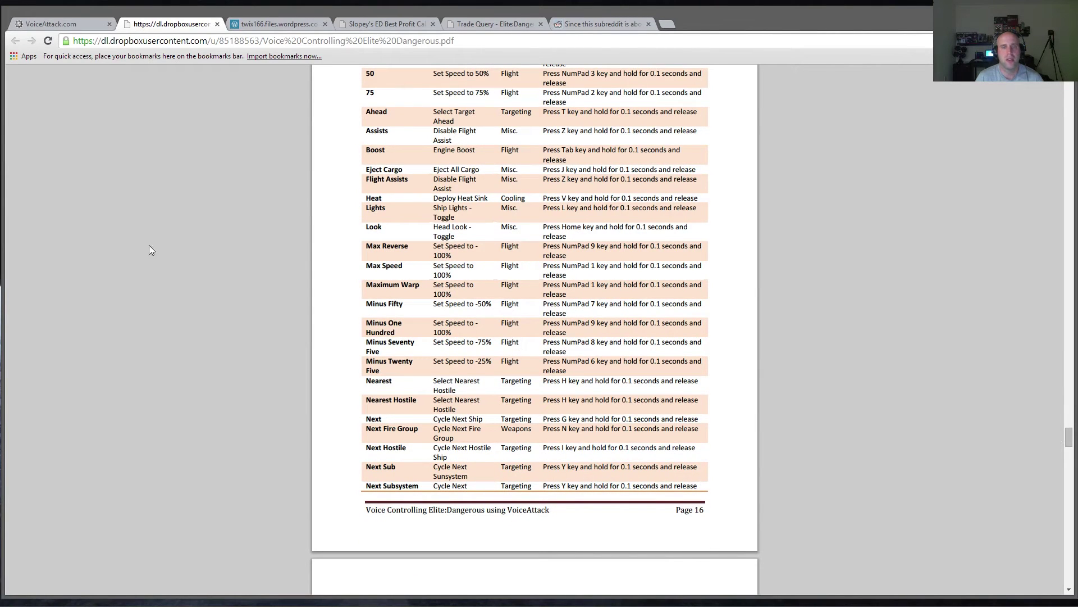
scroll(328, 297, down, 9)
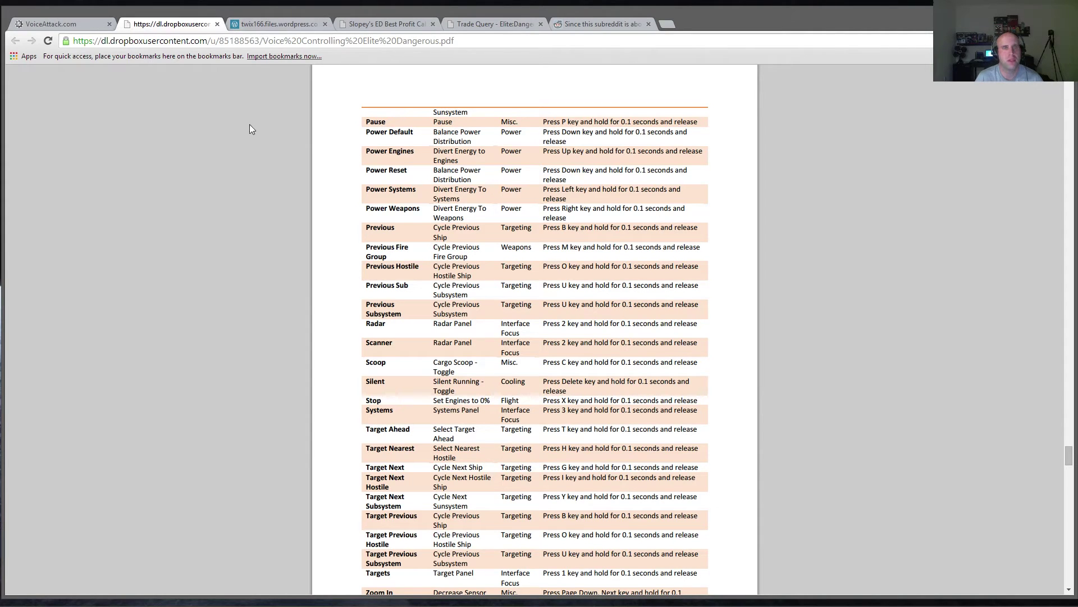
click(271, 23)
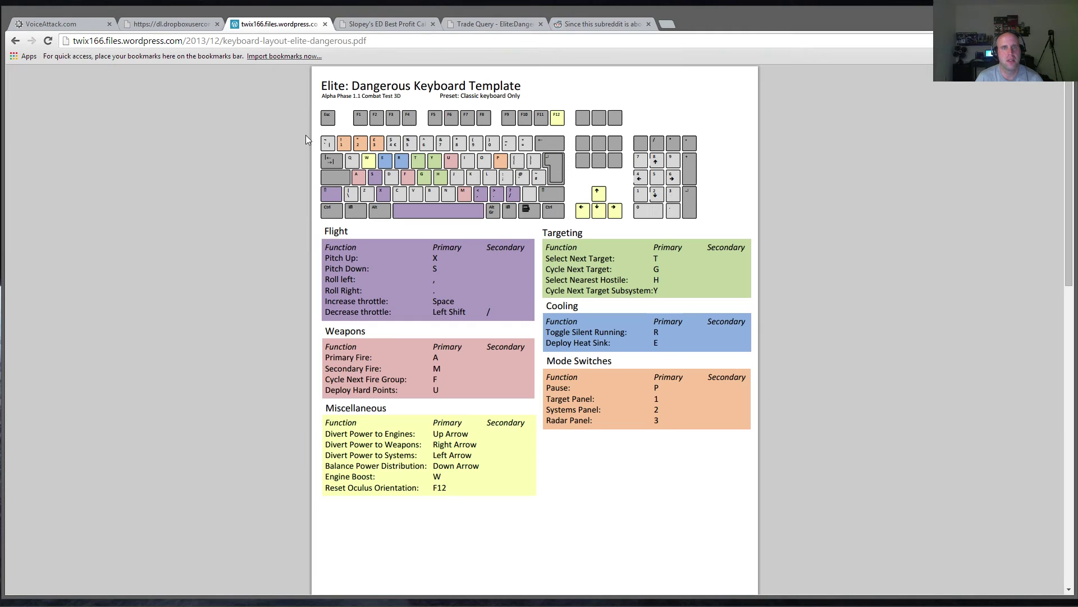
scroll(305, 151, down, 3)
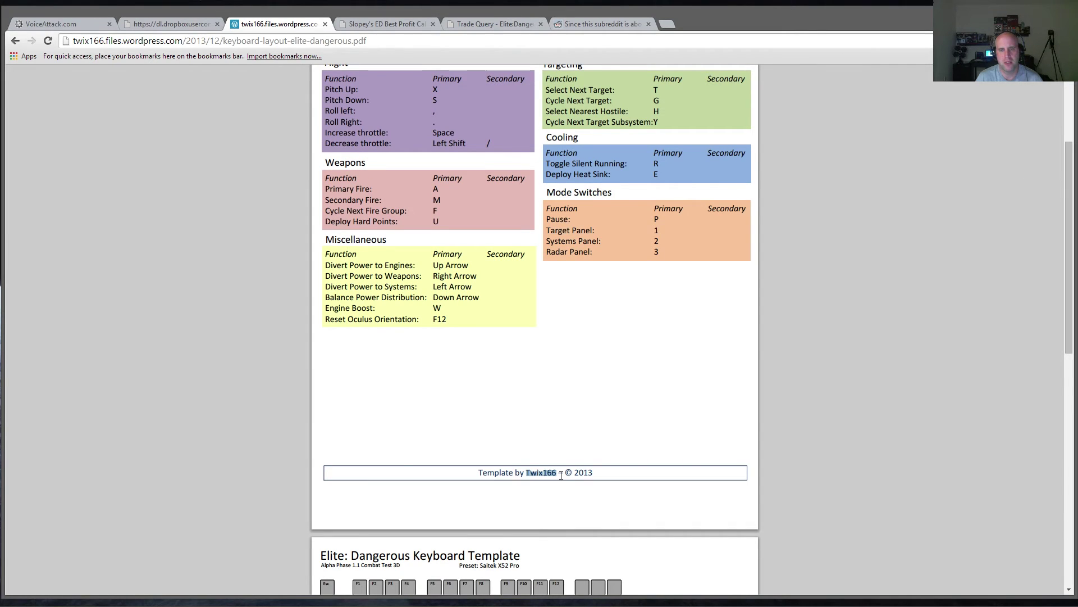
scroll(545, 426, down, 8)
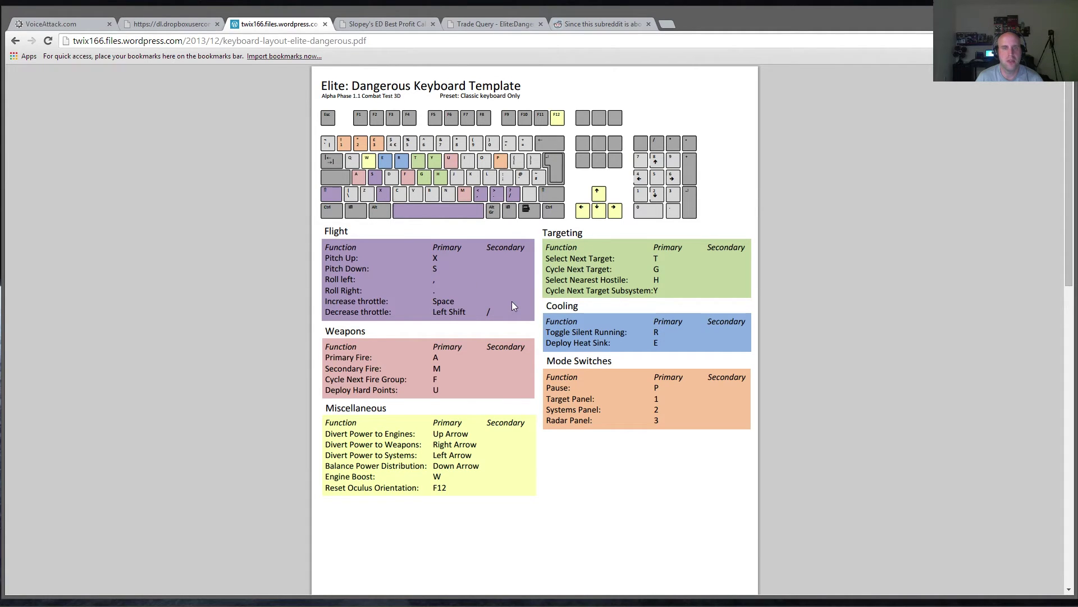
scroll(517, 306, down, 15)
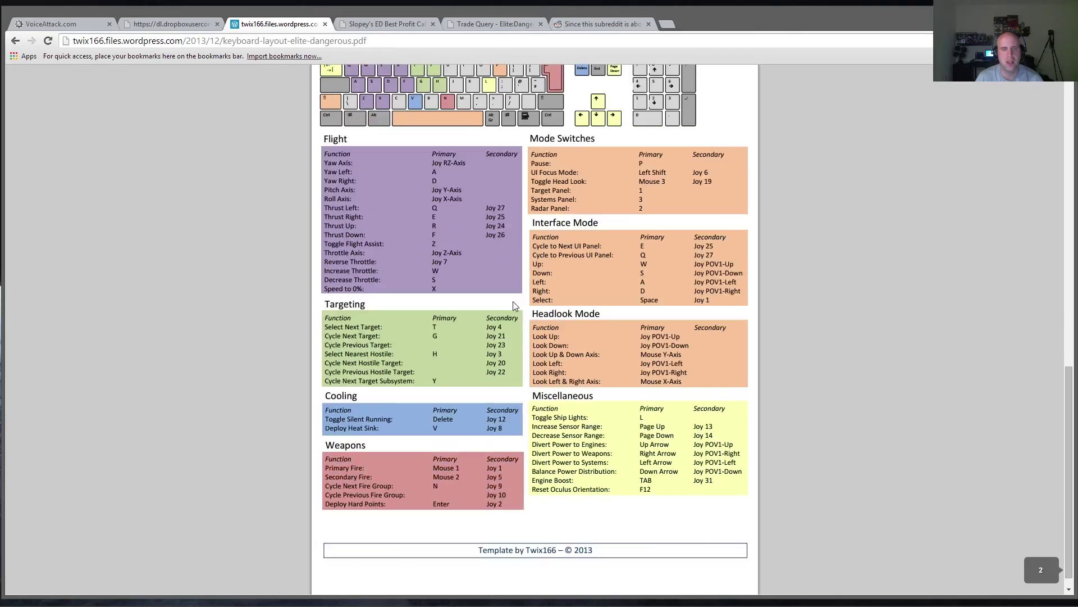
scroll(514, 306, down, 1)
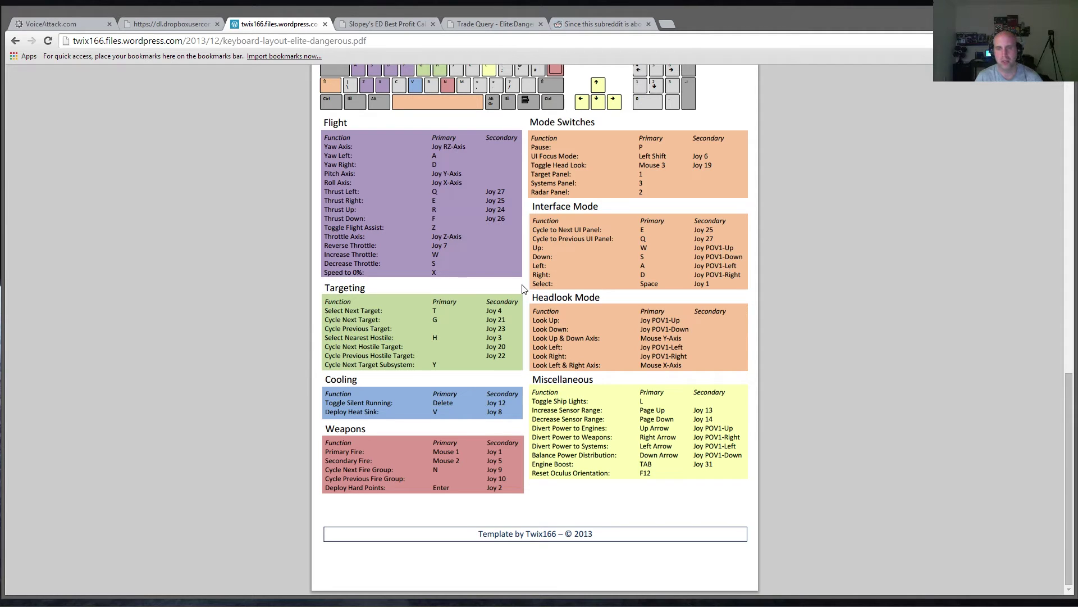
scroll(523, 289, down, 10)
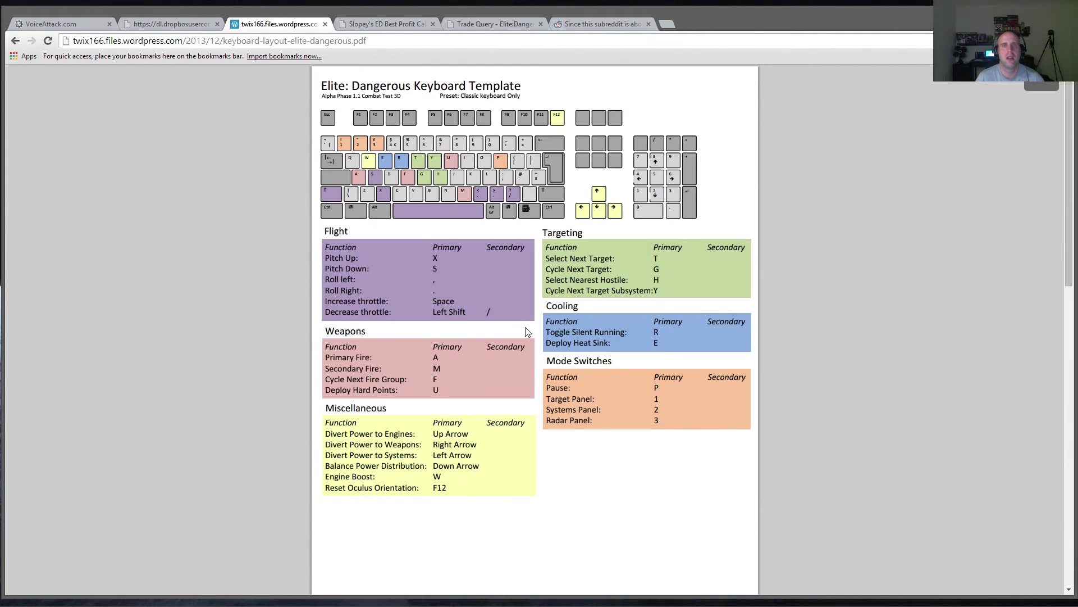
click(390, 25)
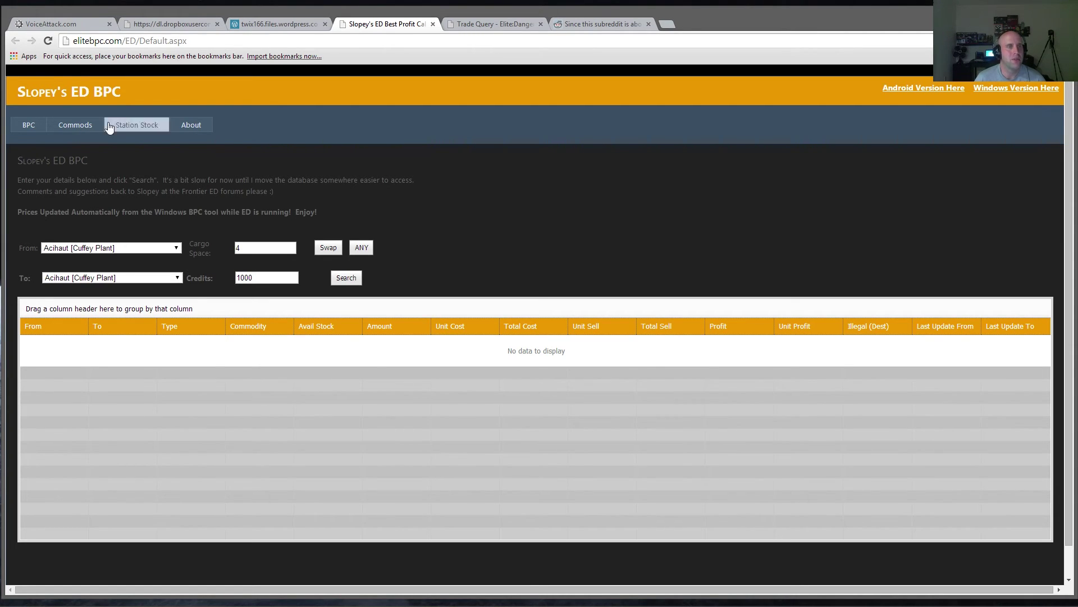
Choose LFT 880 [Baker Platform] as starting station and Ross 1051 [Abetti Platform] as destination
drag(18, 92, 64, 93)
click(96, 191)
click(130, 247)
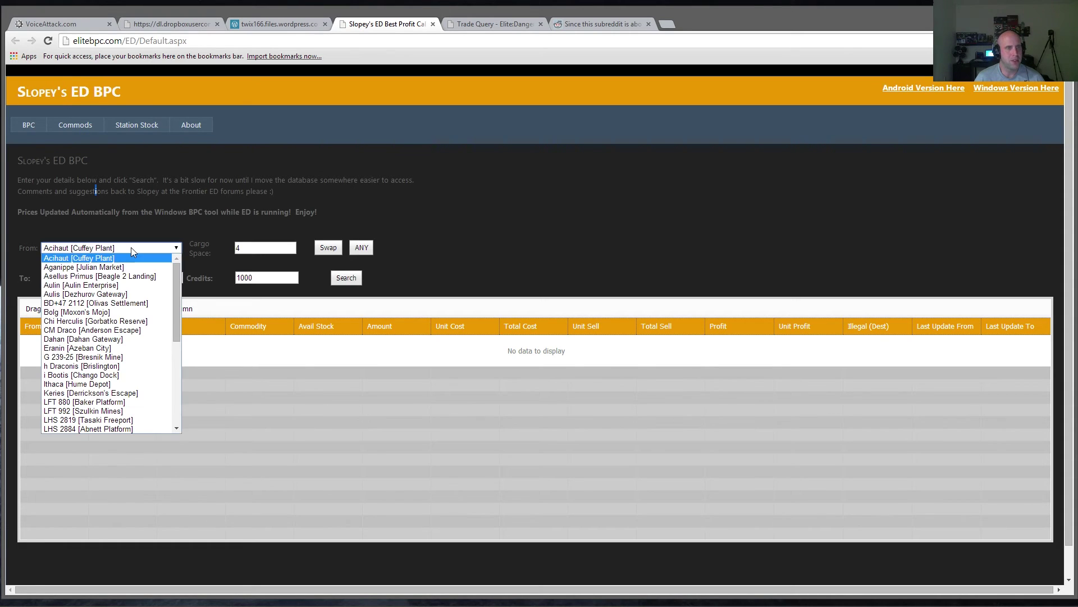
scroll(130, 276, down, 5)
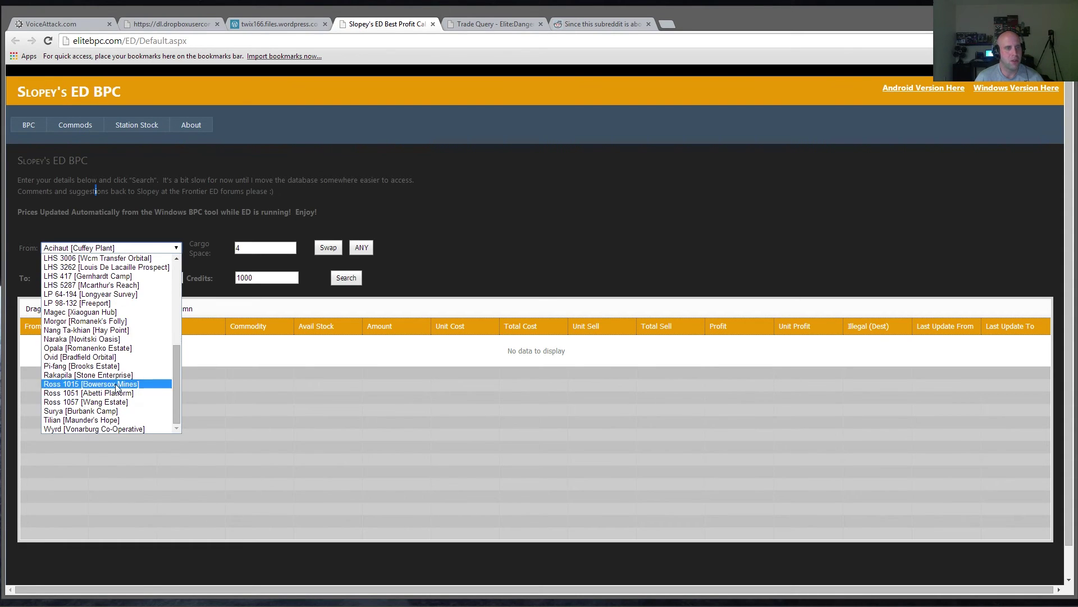
scroll(111, 337, up, 2)
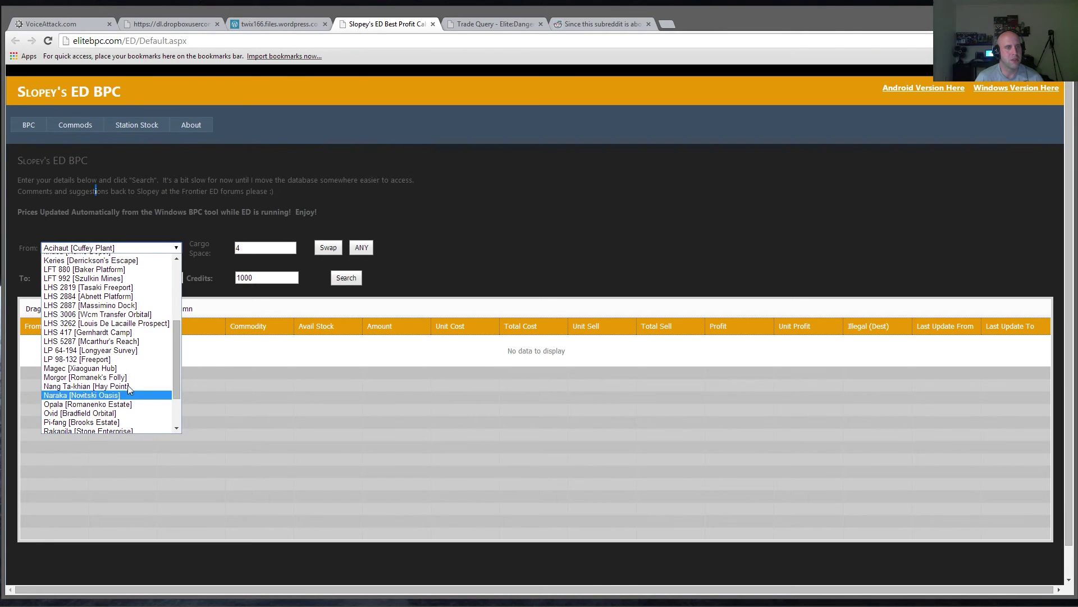
click(45, 274)
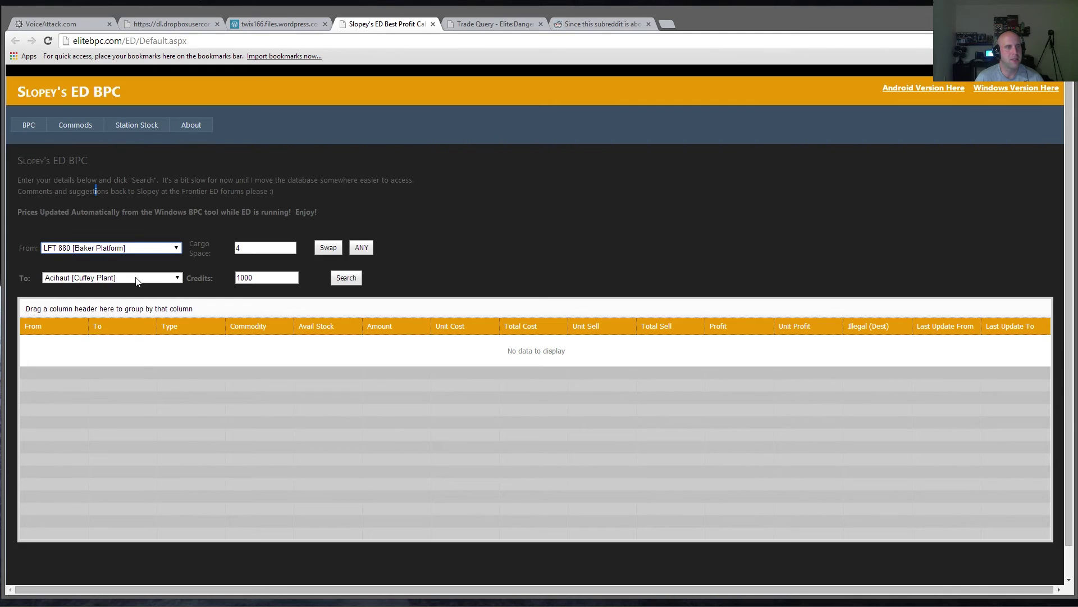
click(166, 277)
scroll(144, 332, down, 7)
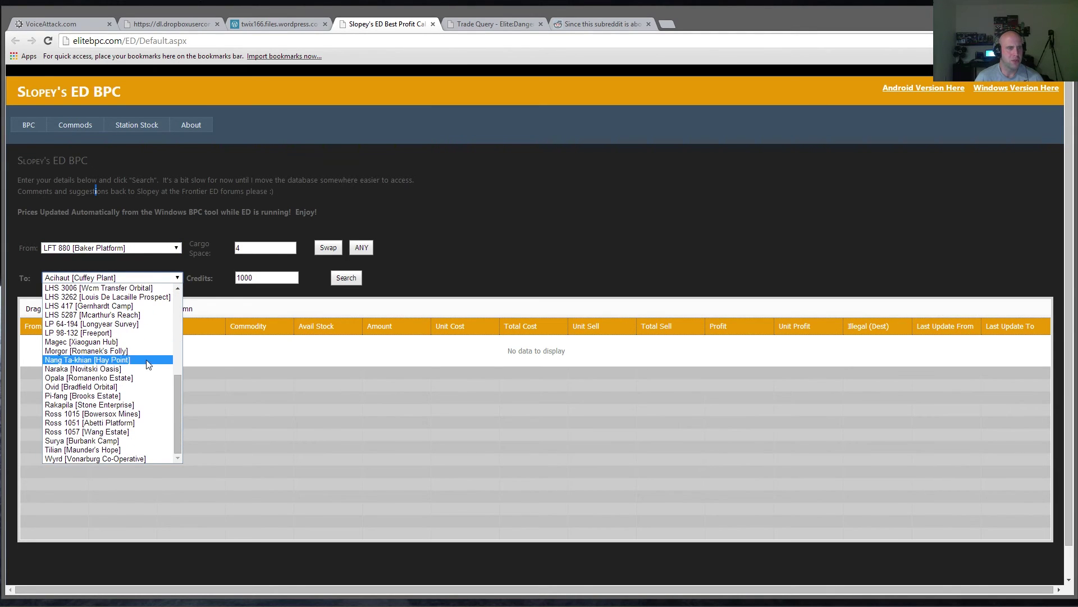
click(130, 425)
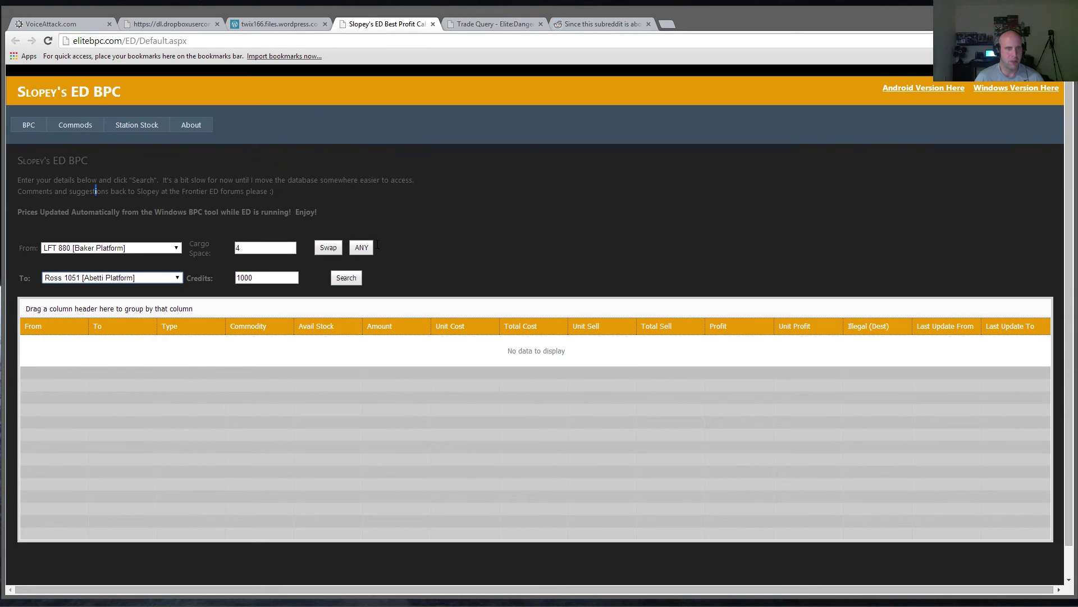
Enter 100 cargo space and 1000000 credits, then search for profitable trades on that route
click(253, 248)
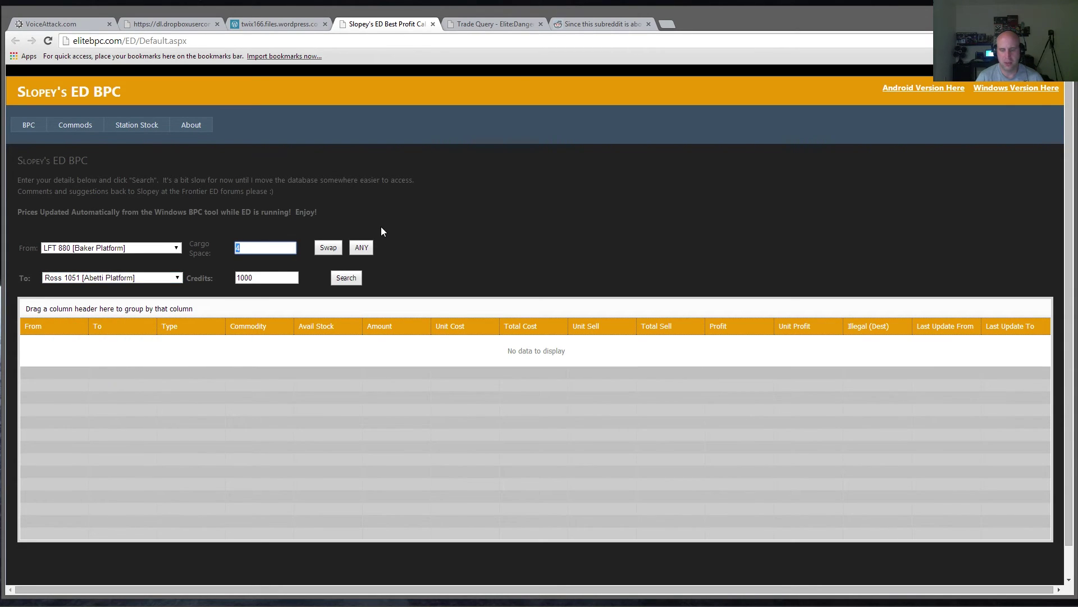
text(100)
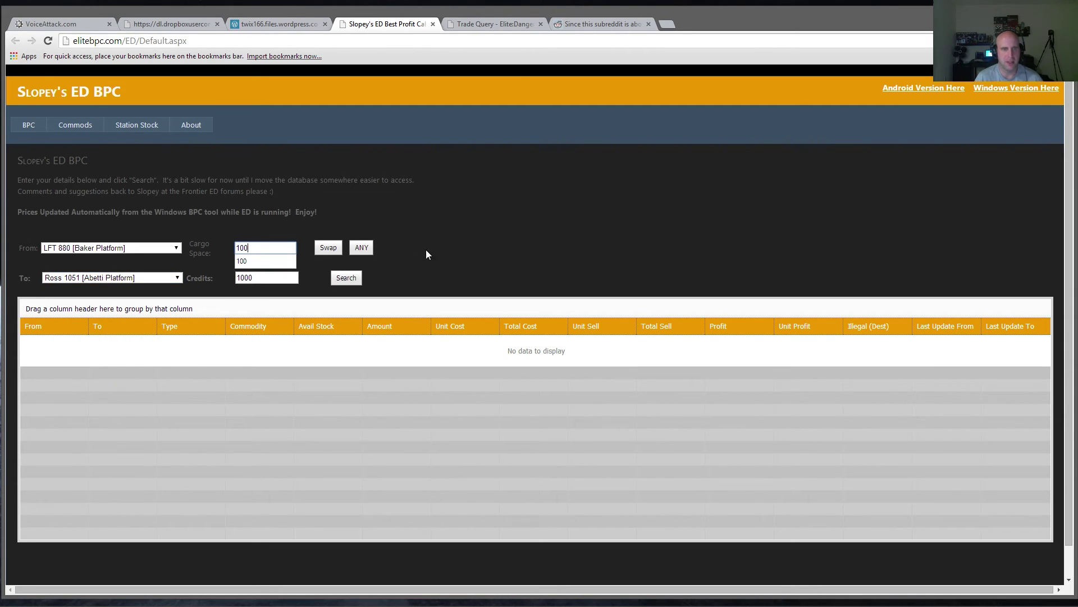
click(422, 256)
double_click(264, 278)
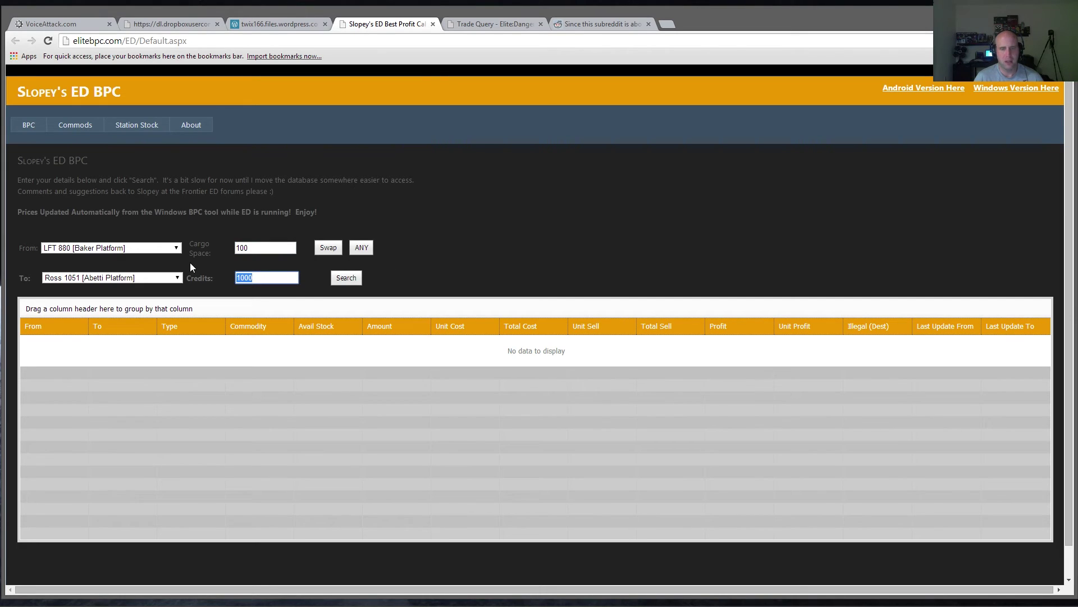
text(1000000)
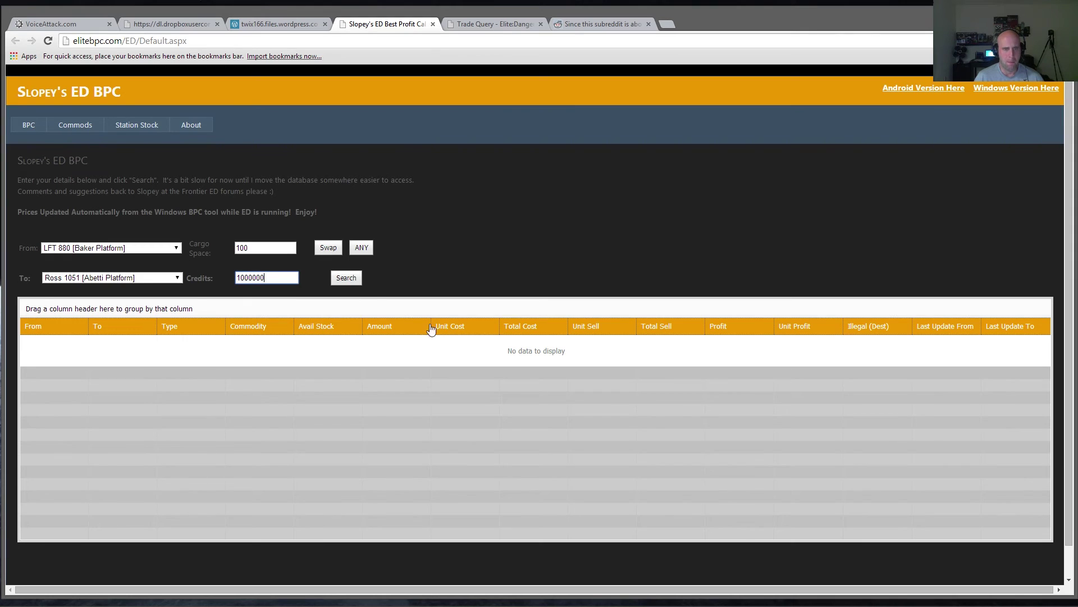
click(345, 278)
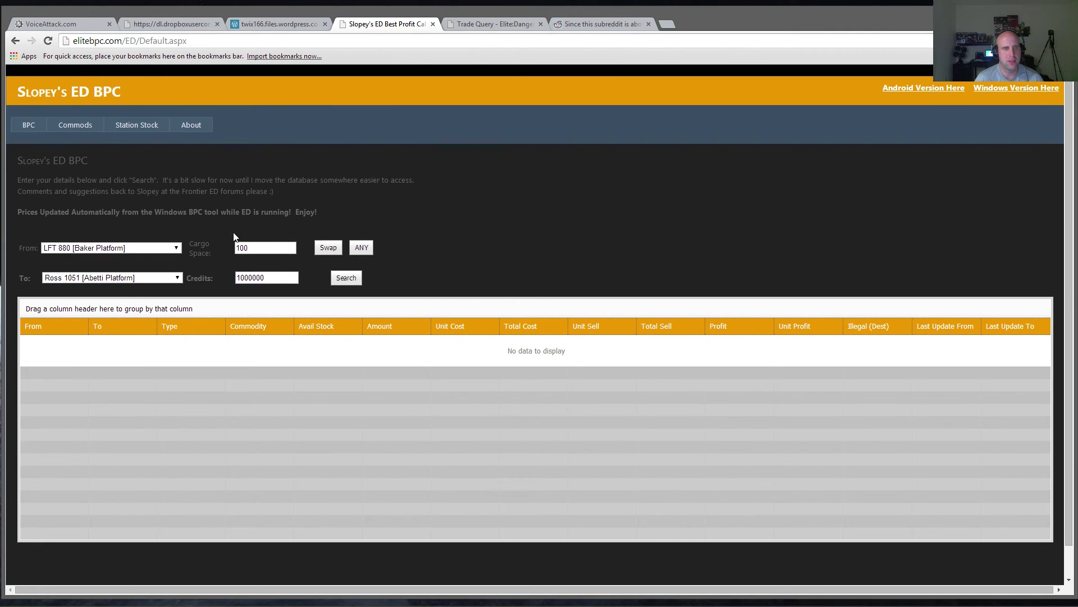
Search again from Bolg [Moxon's Mojo] to LP 64-194 [Longyear Survey], highlighting Mineral Extractors at 17600 profit
click(112, 247)
click(79, 310)
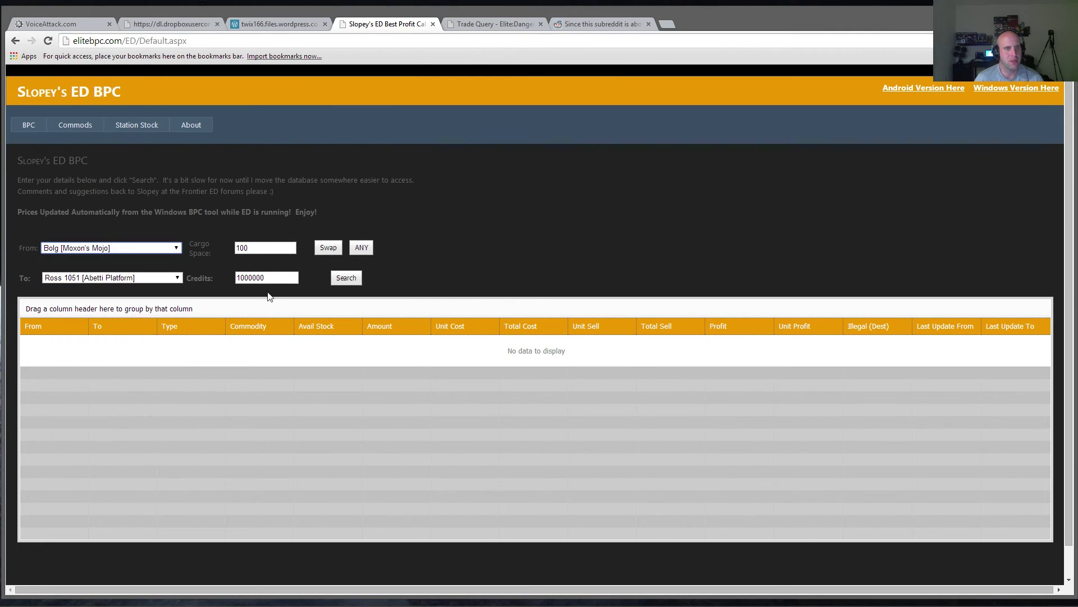
click(130, 278)
click(144, 355)
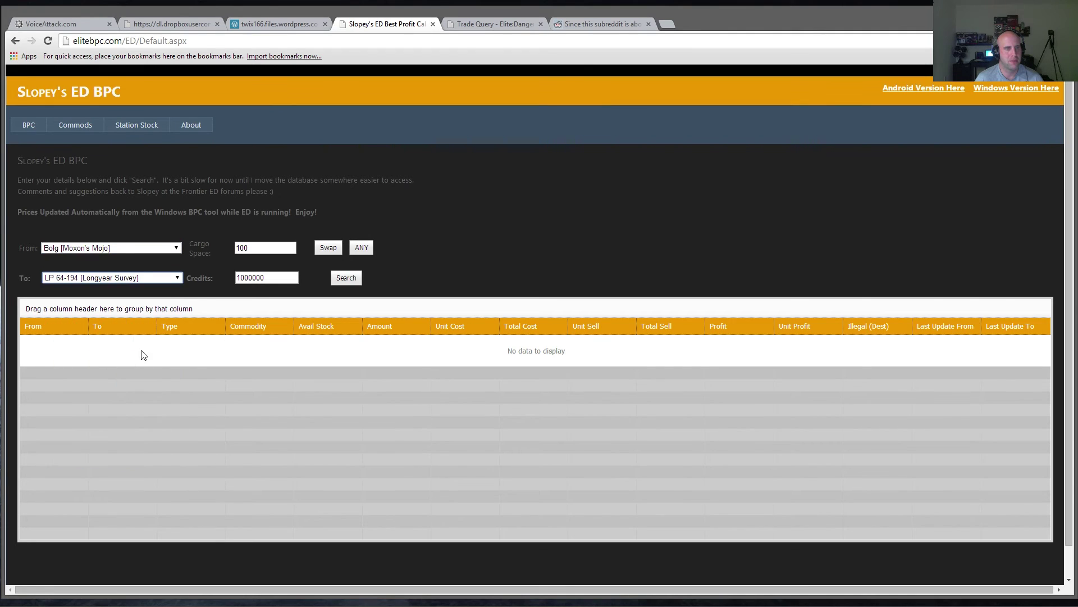
click(346, 278)
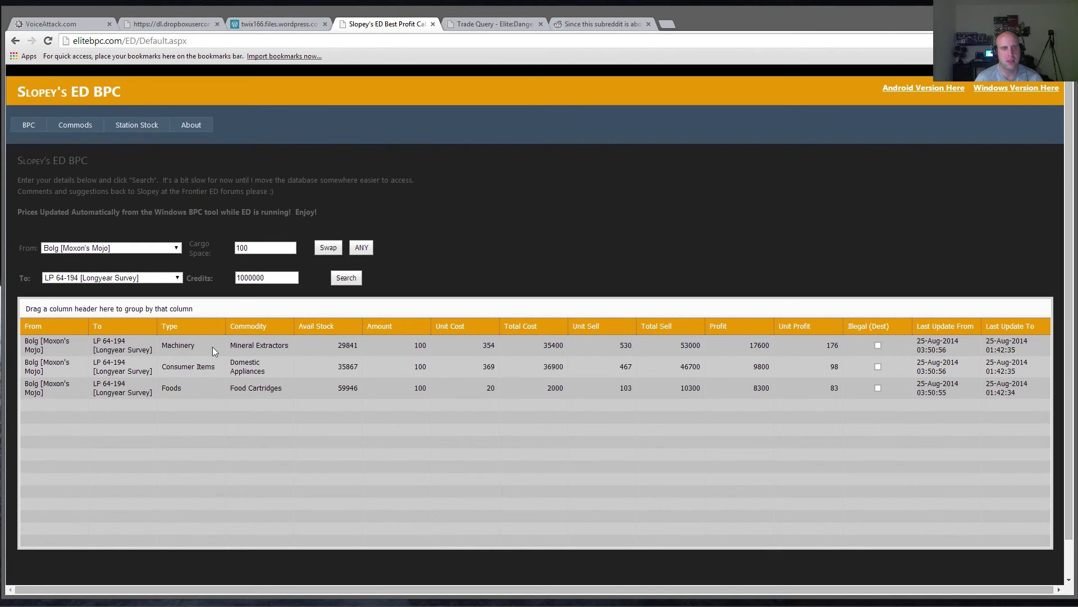
drag(230, 345, 266, 347)
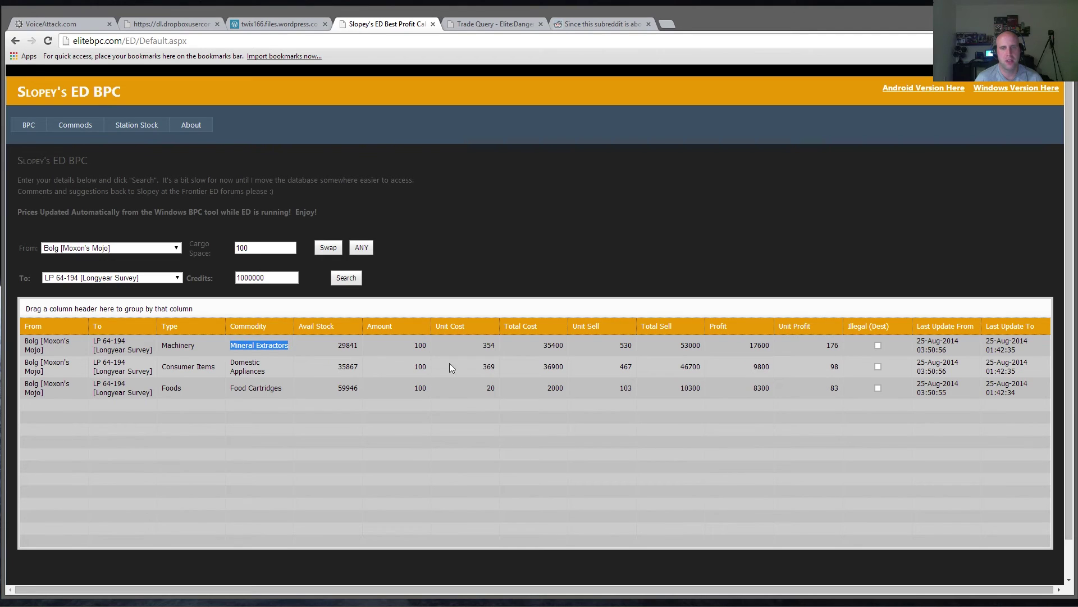
drag(749, 344, 777, 344)
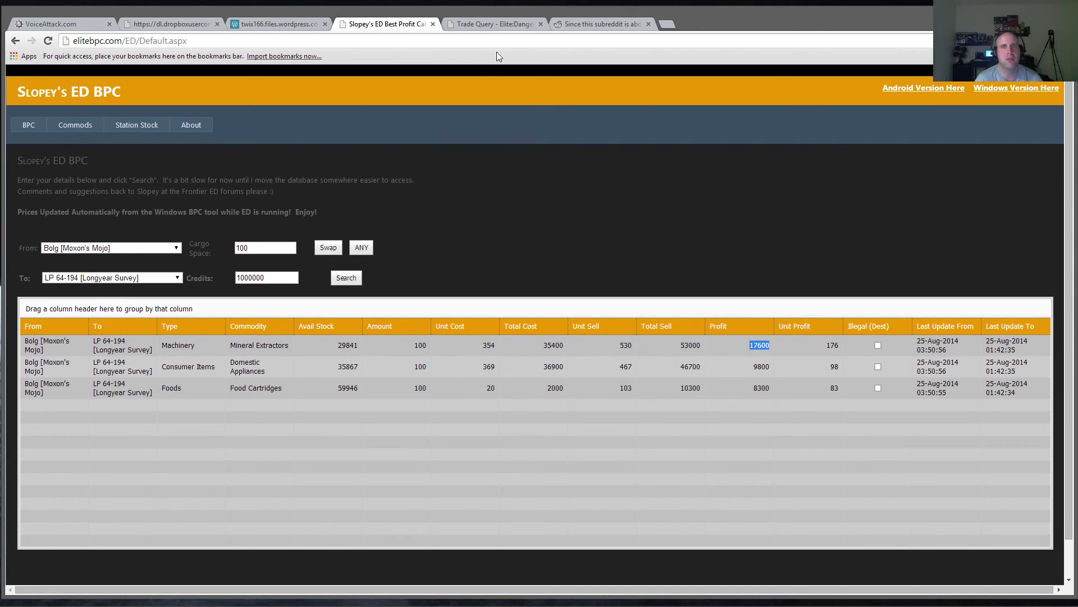
In Thrudd's trade tool, calculate trades from Pi-Fang (Brooks Estate) for 100 tons and 1000000 credits
click(484, 25)
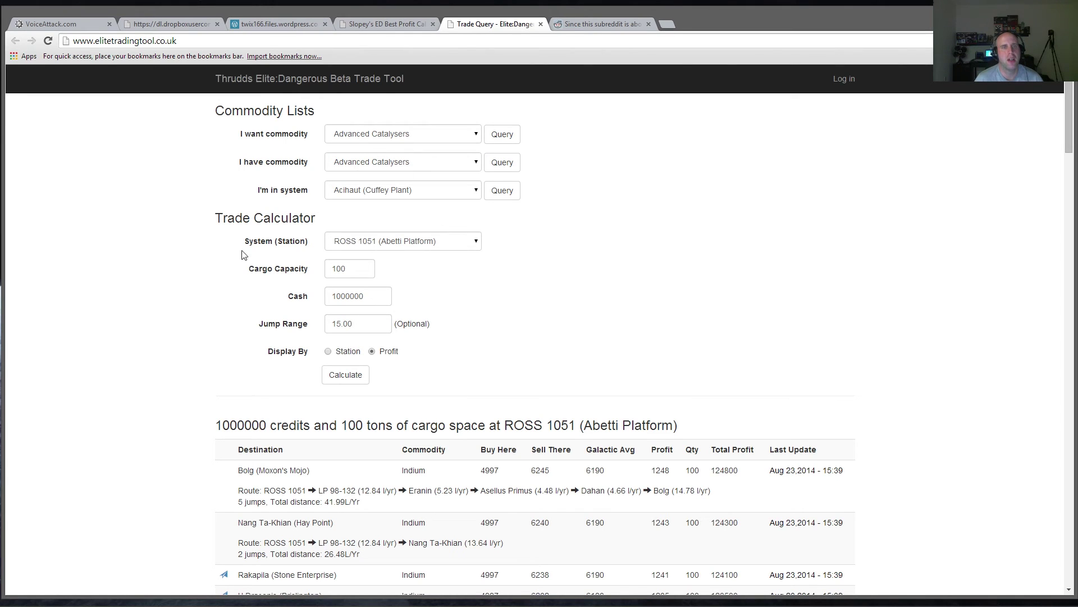
scroll(523, 295, down, 1)
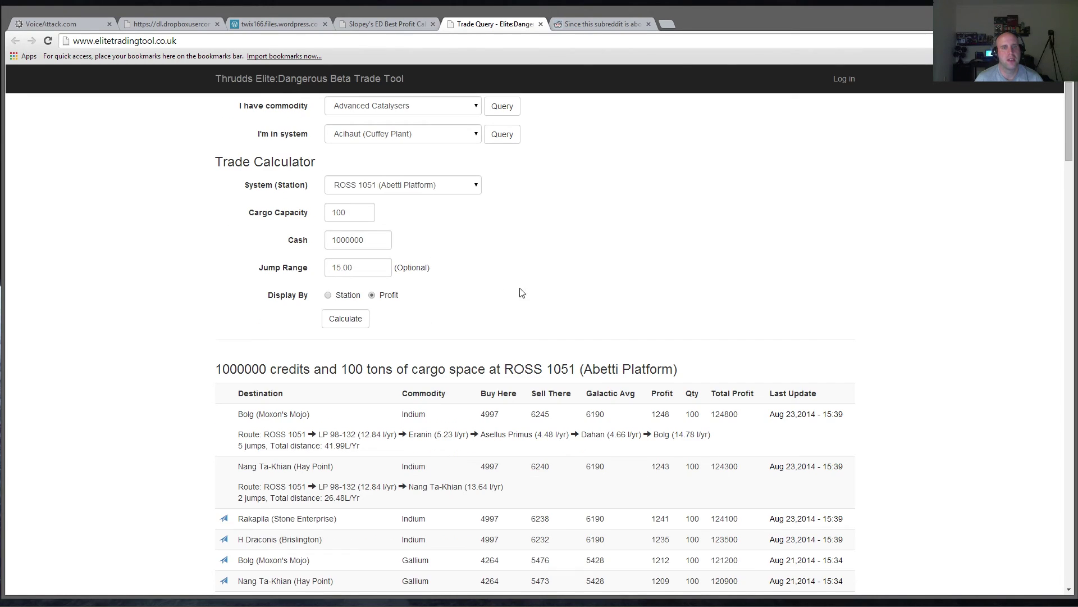
click(457, 186)
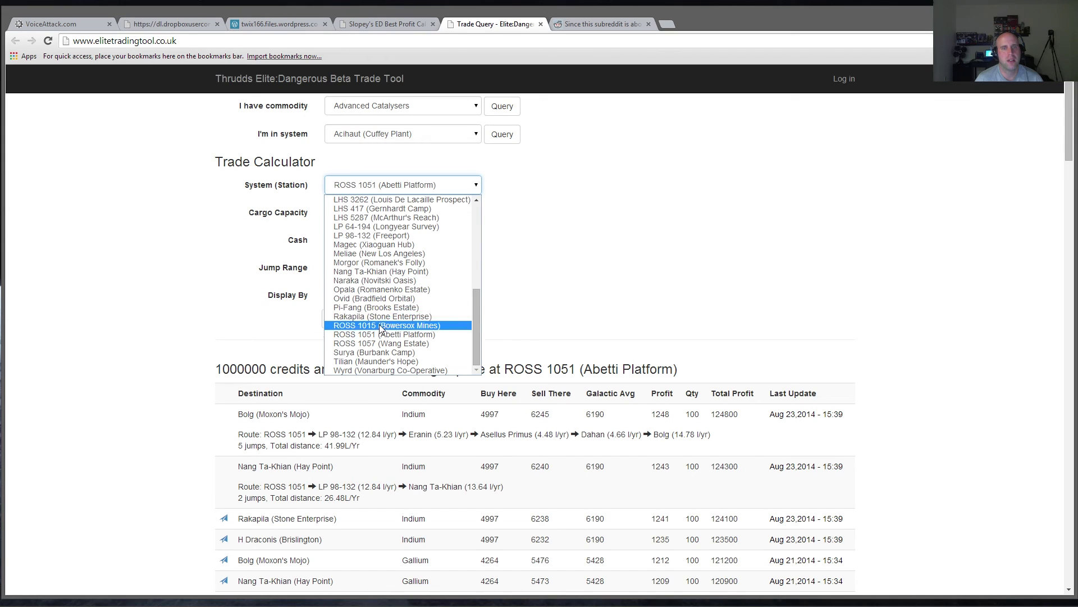
click(371, 308)
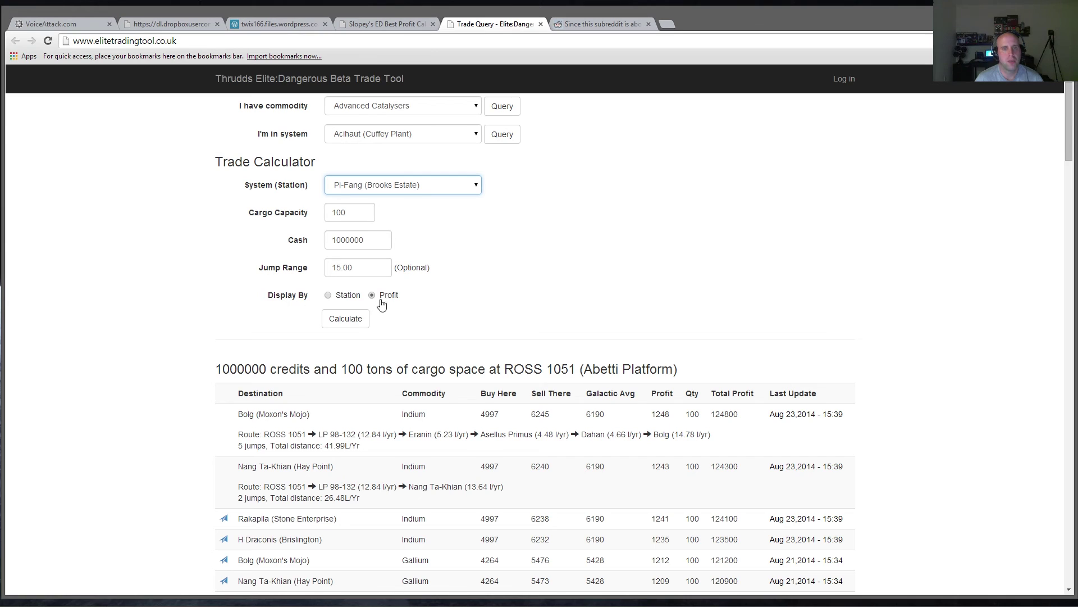
click(347, 318)
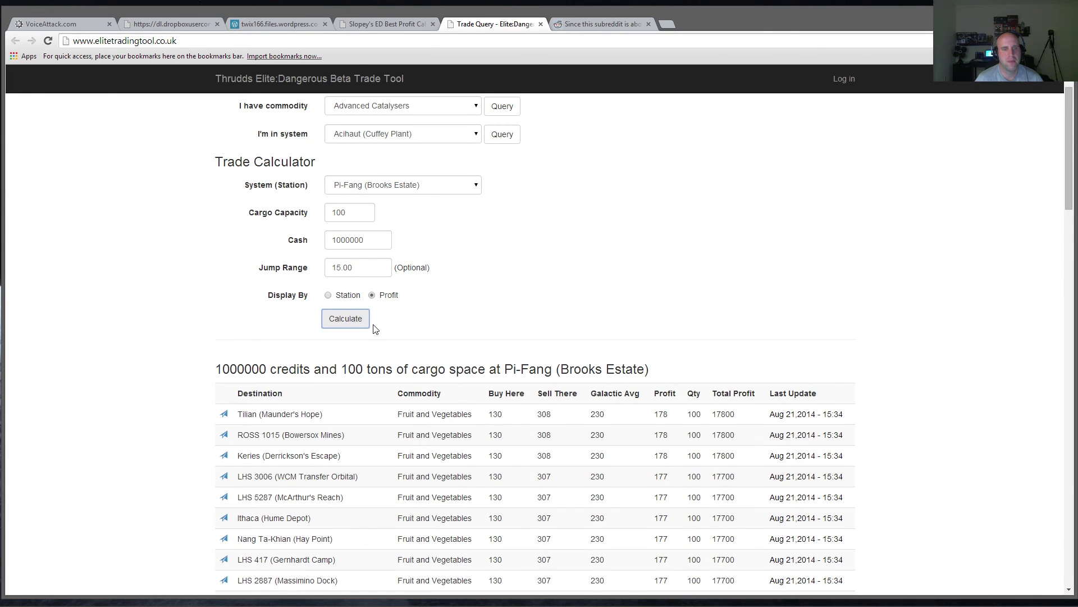
Show the jump routes to Tilian, ROSS 1015, Keries, LHS 3006 and LHS 5287 (7 jumps)
scroll(348, 320, down, 1)
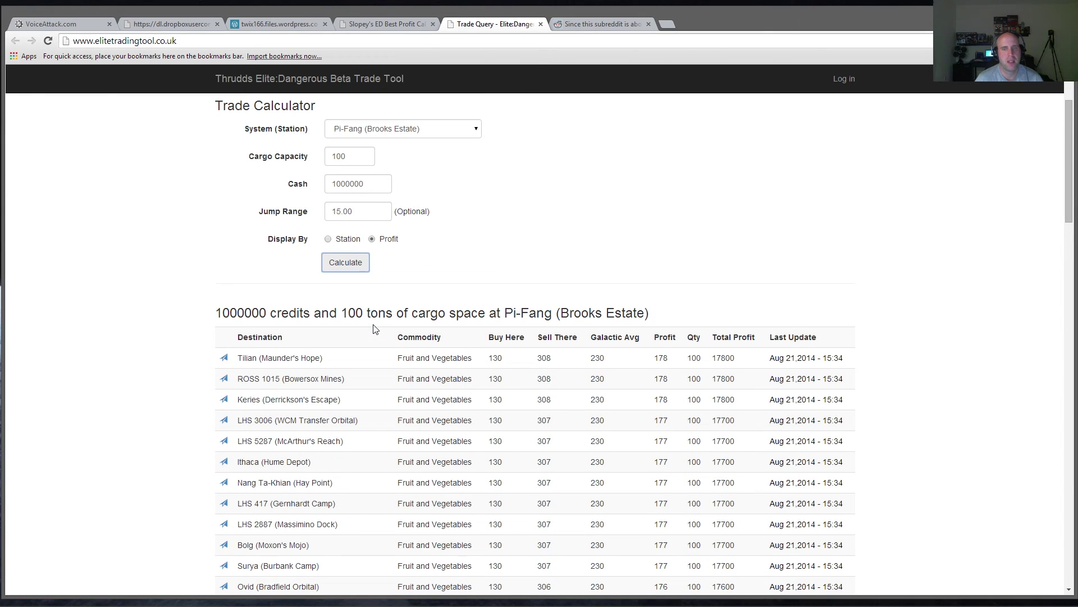
click(224, 358)
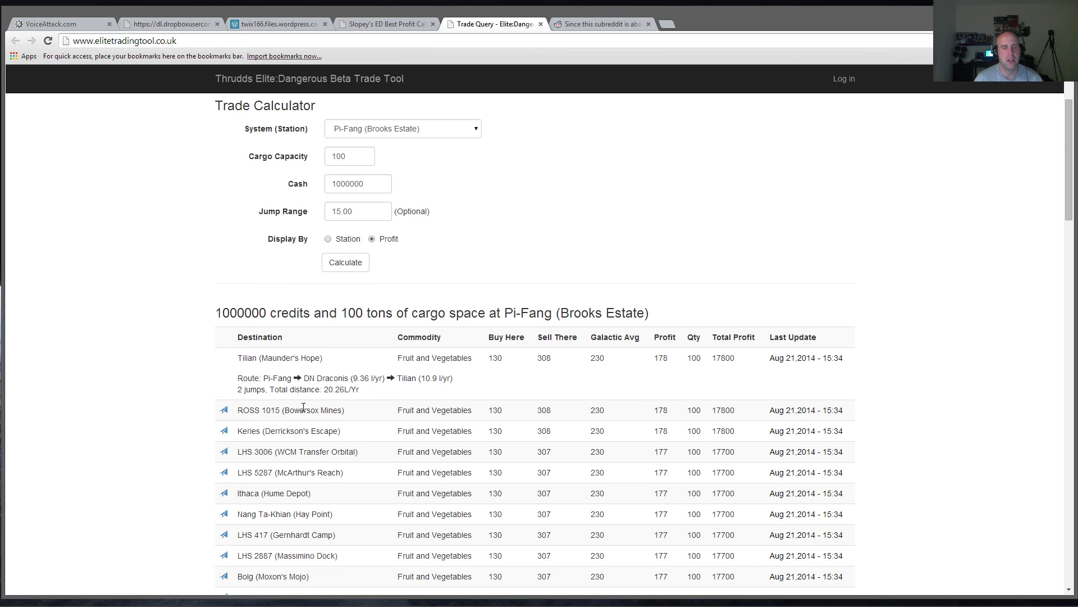
click(224, 411)
scroll(219, 417, down, 1)
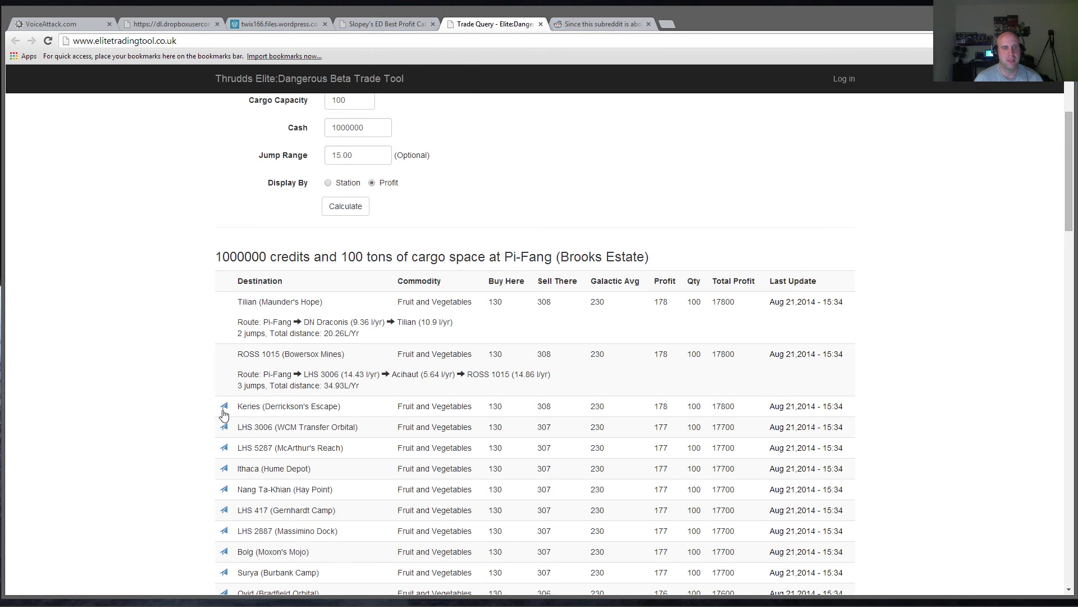
click(223, 414)
scroll(223, 412, down, 1)
click(224, 409)
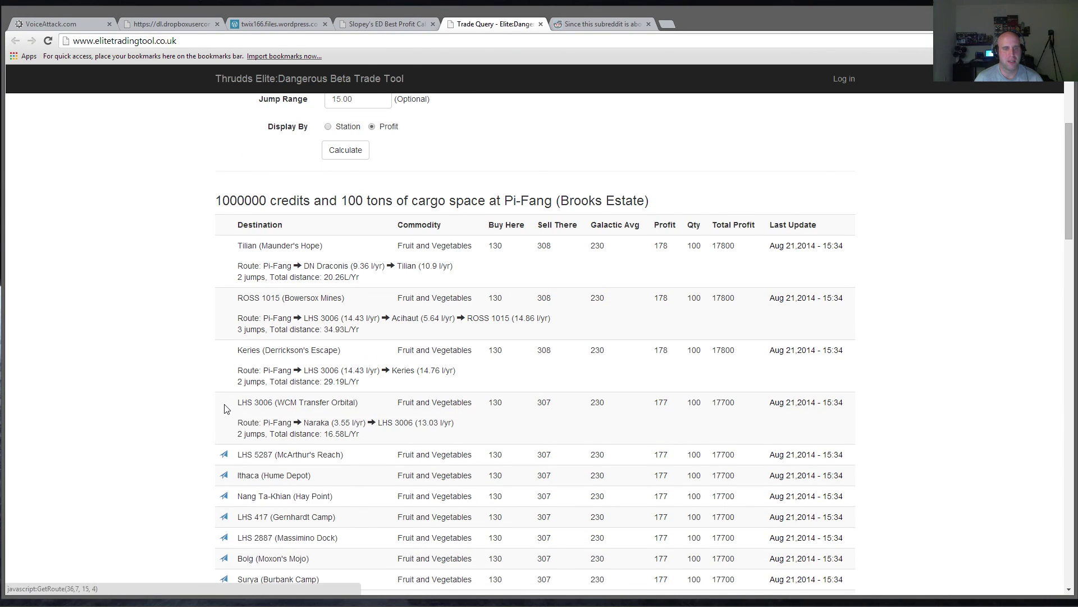
click(223, 454)
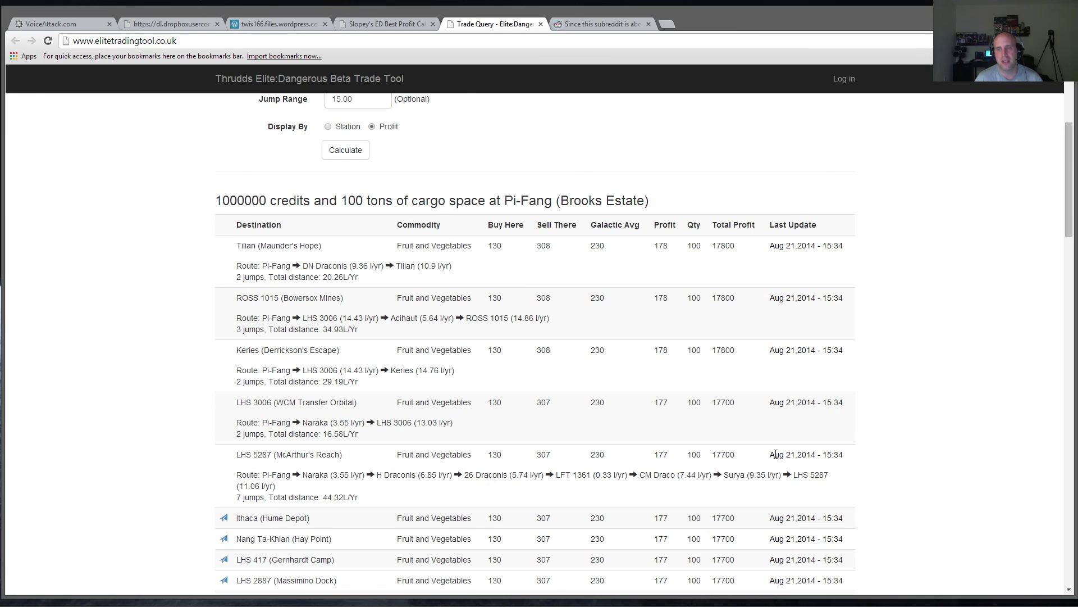
Compare the Pi-Fang routes against Slopey's profit calculator results, switching between the two tabs
scroll(660, 365, up, 4)
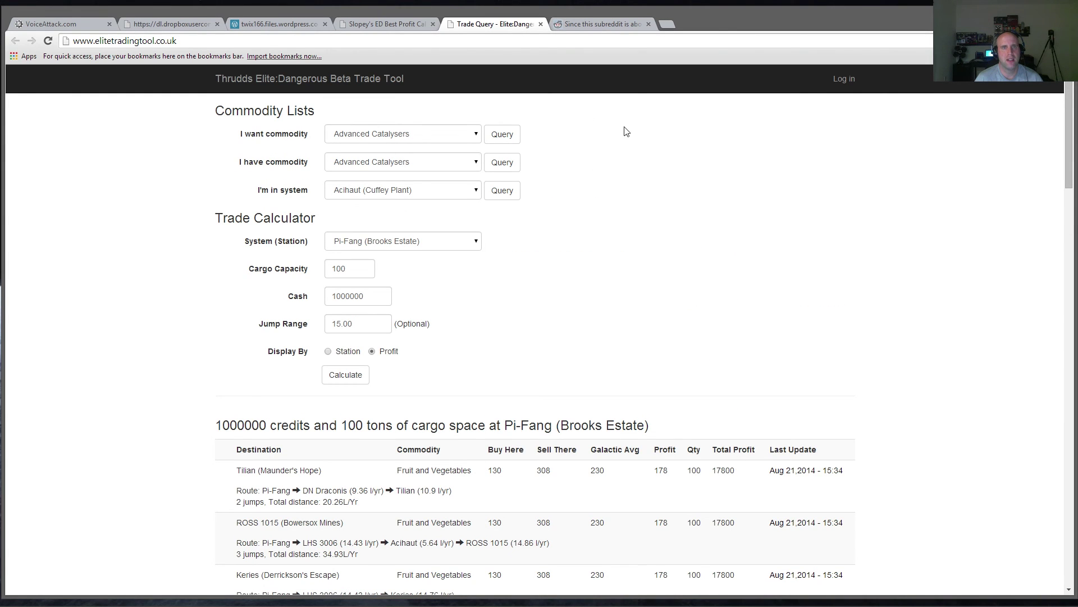
scroll(661, 381, down, 1)
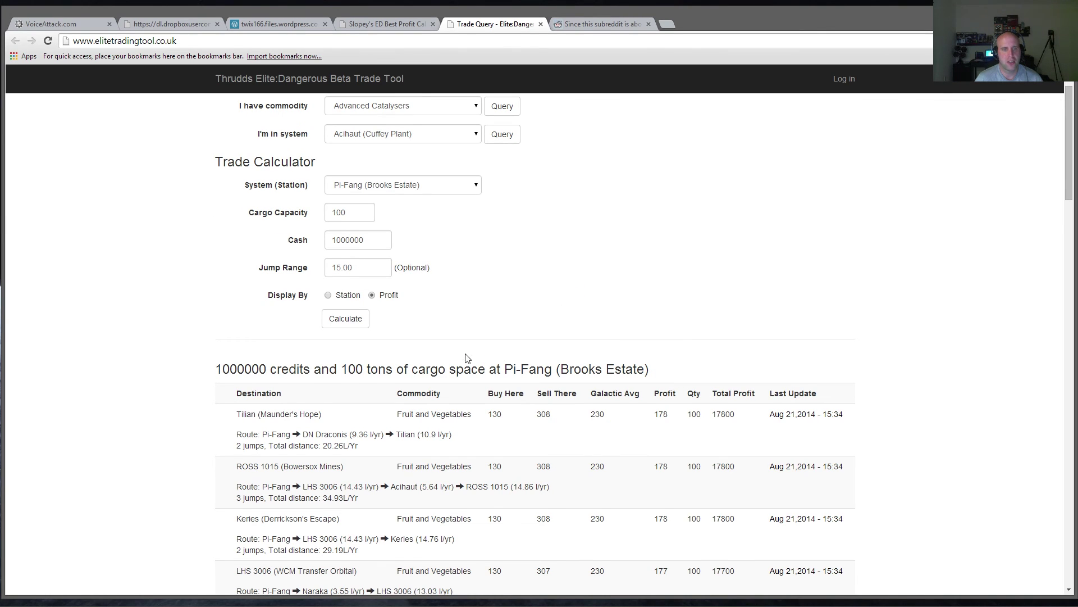
scroll(467, 356, down, 2)
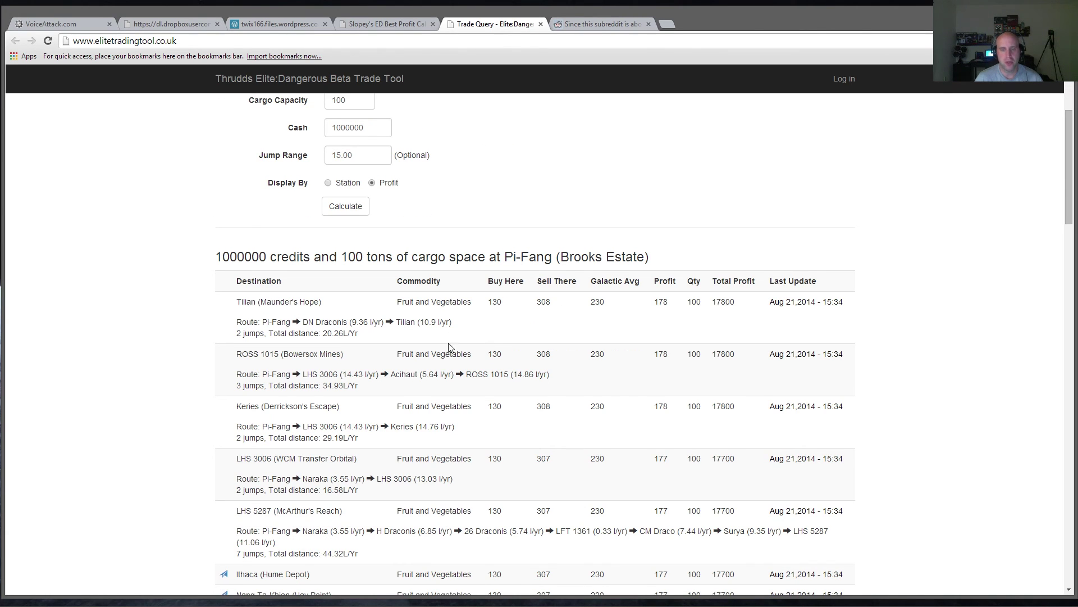
click(388, 24)
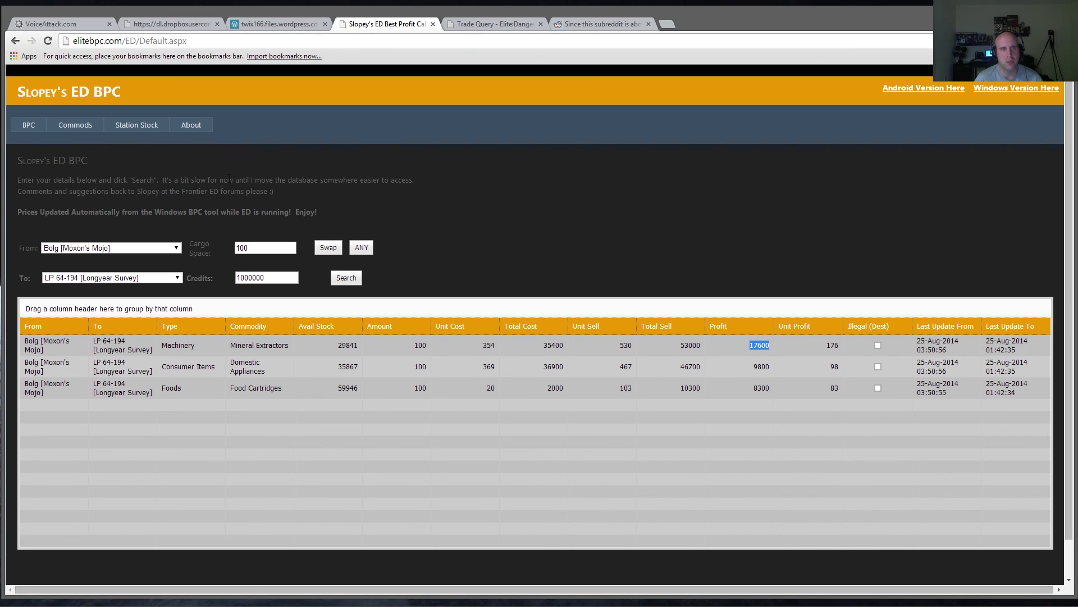
click(485, 26)
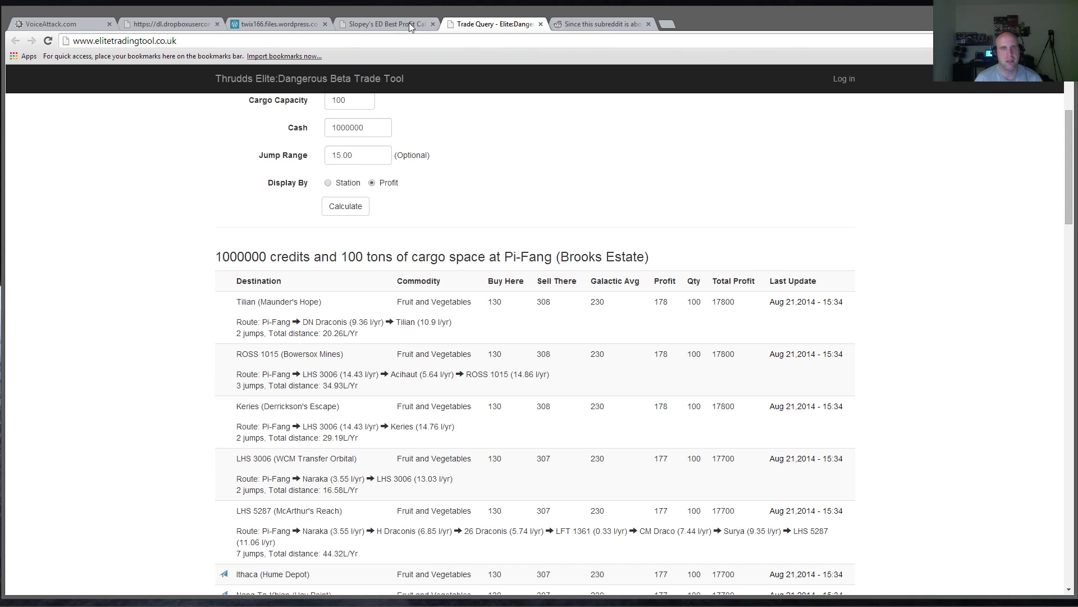
click(374, 26)
click(463, 25)
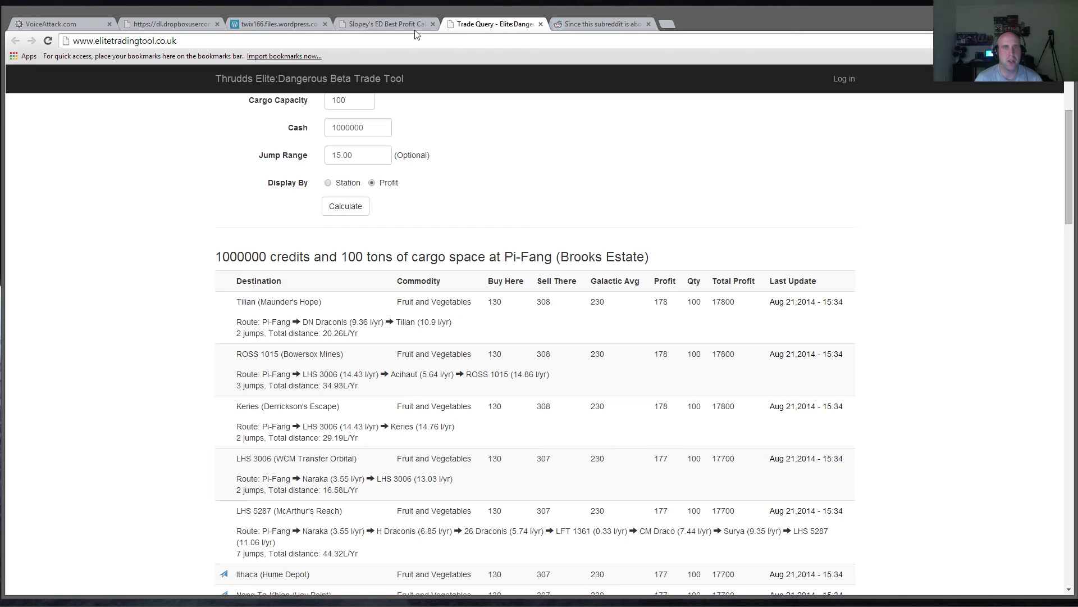
click(435, 24)
click(455, 25)
click(601, 24)
Browse the Elite: Traders subreddit's trade-route posts, then return to the Pi-Fang trade results
scroll(521, 163, up, 1)
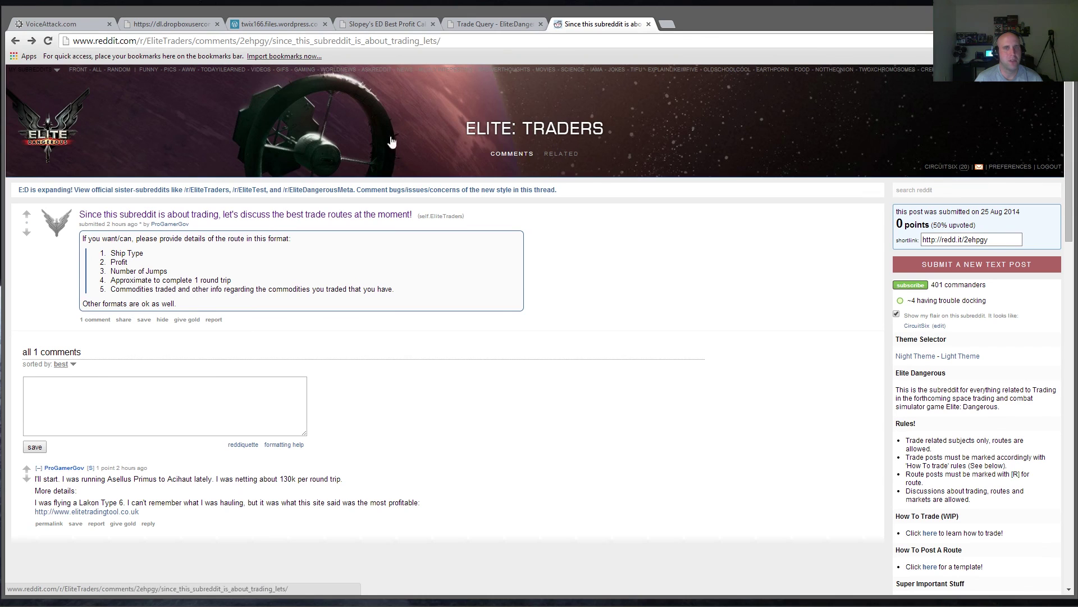
click(475, 132)
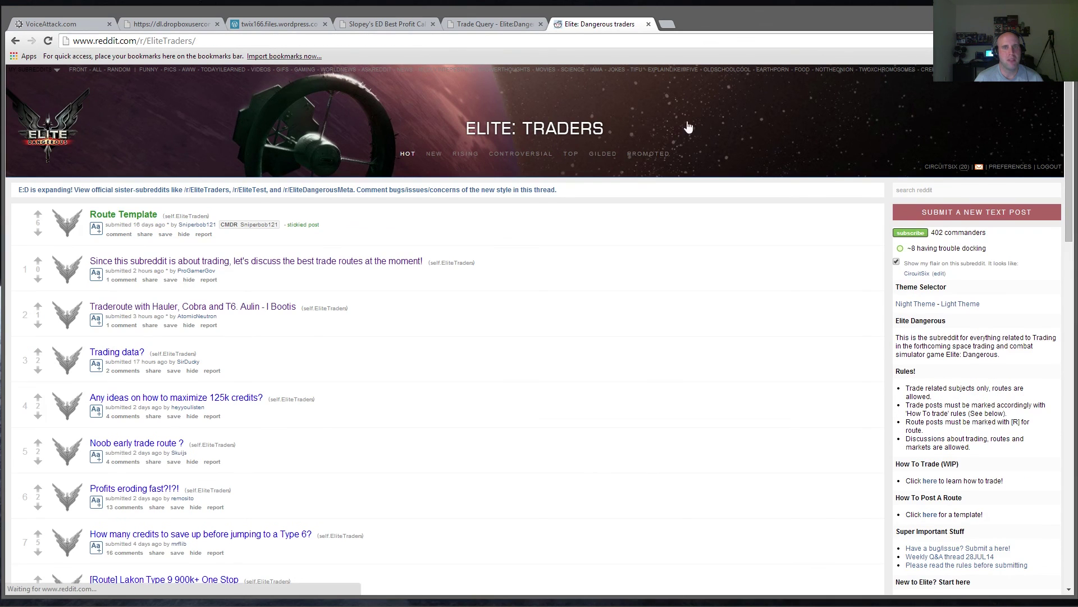
scroll(259, 301, down, 2)
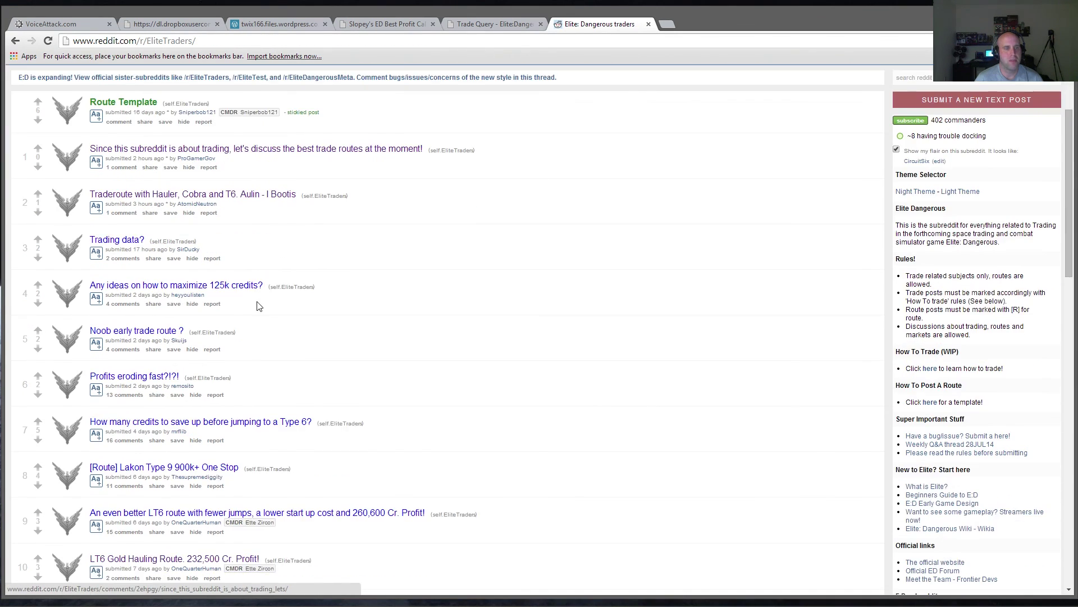
scroll(259, 305, down, 6)
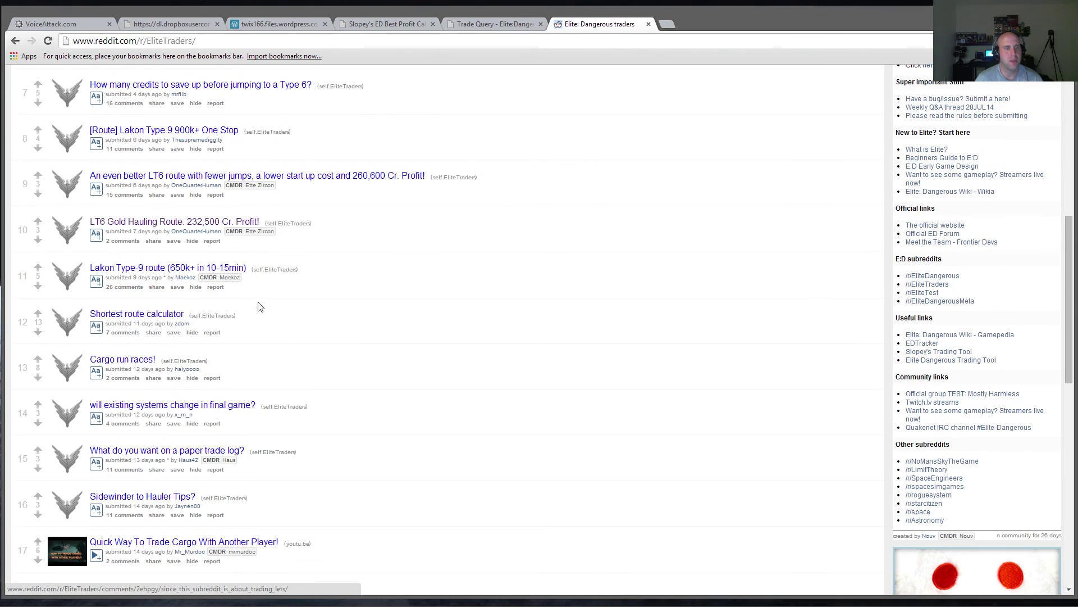
scroll(260, 307, down, 1)
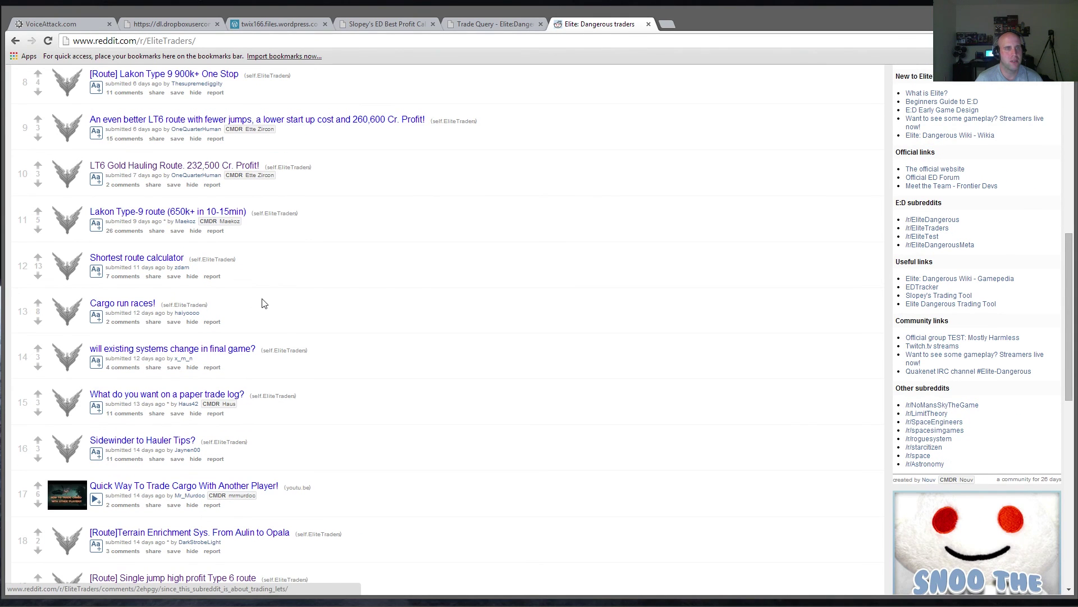
scroll(264, 303, up, 4)
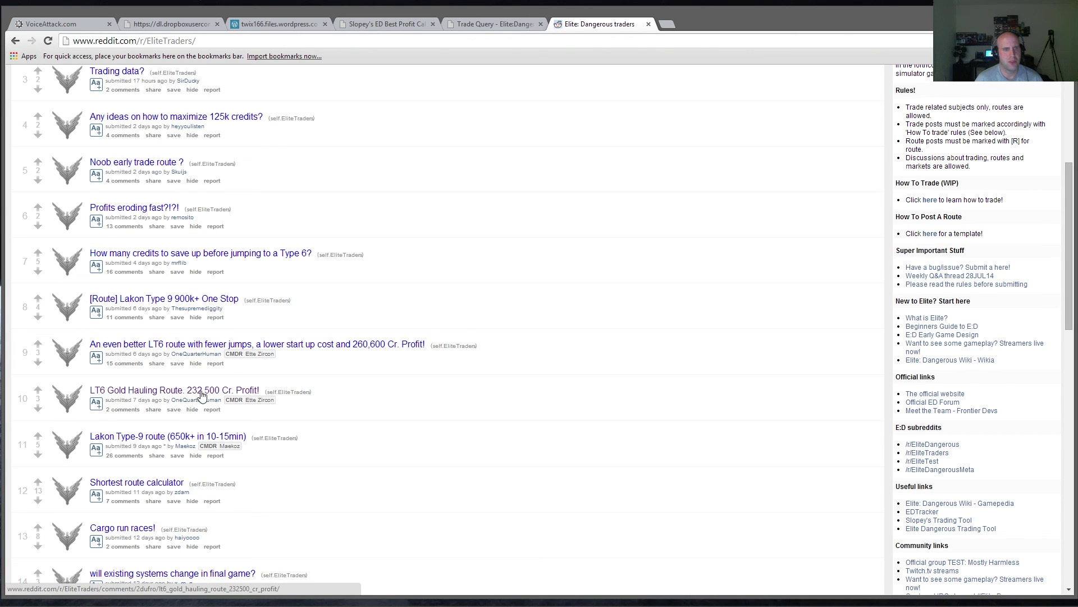
scroll(231, 394, up, 5)
scroll(237, 410, down, 4)
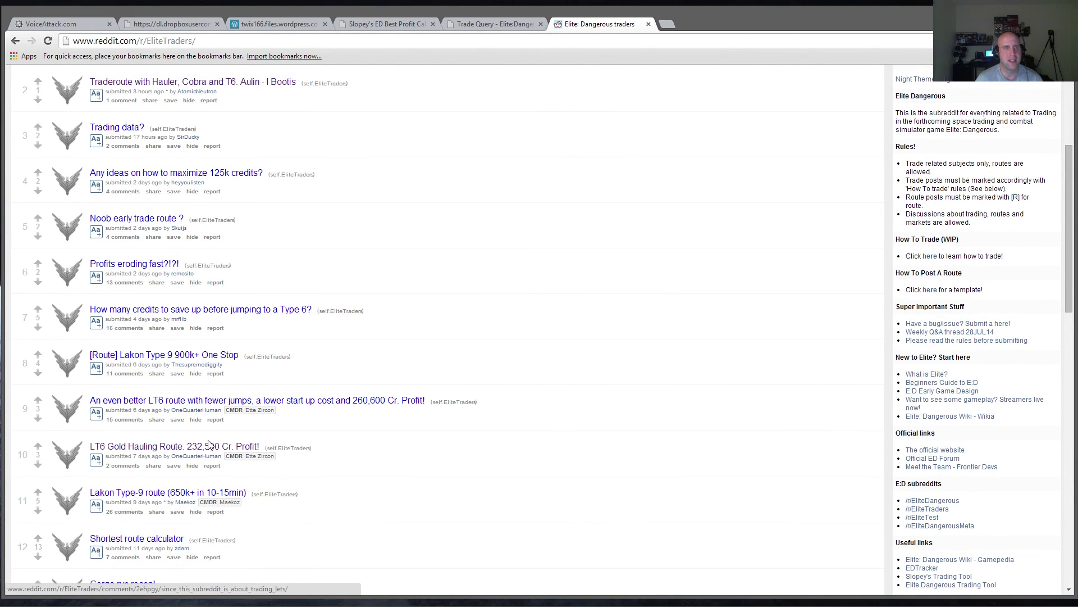
scroll(167, 436, up, 4)
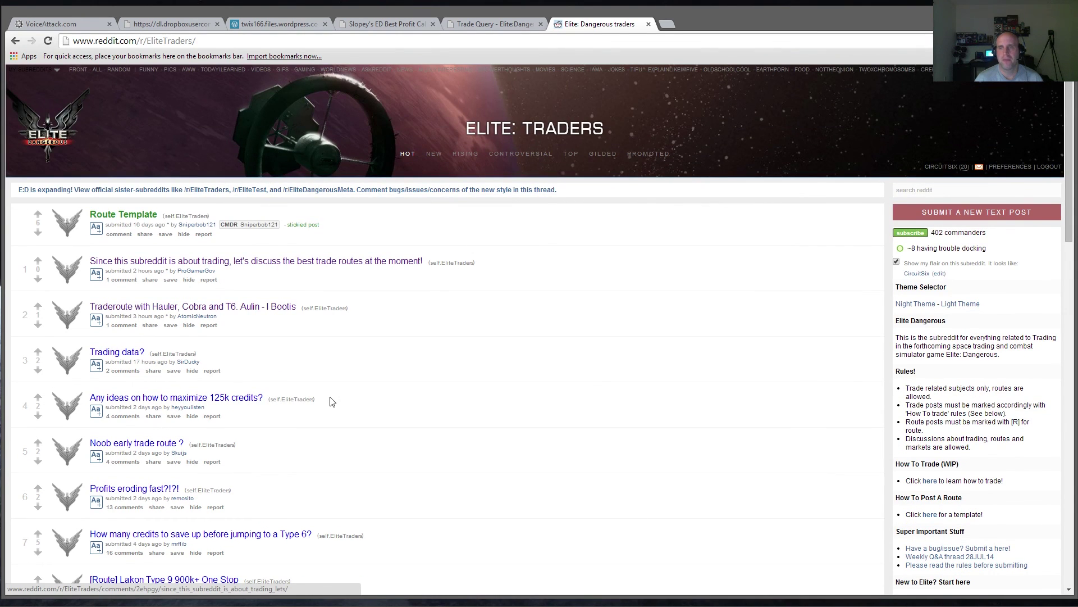
click(485, 24)
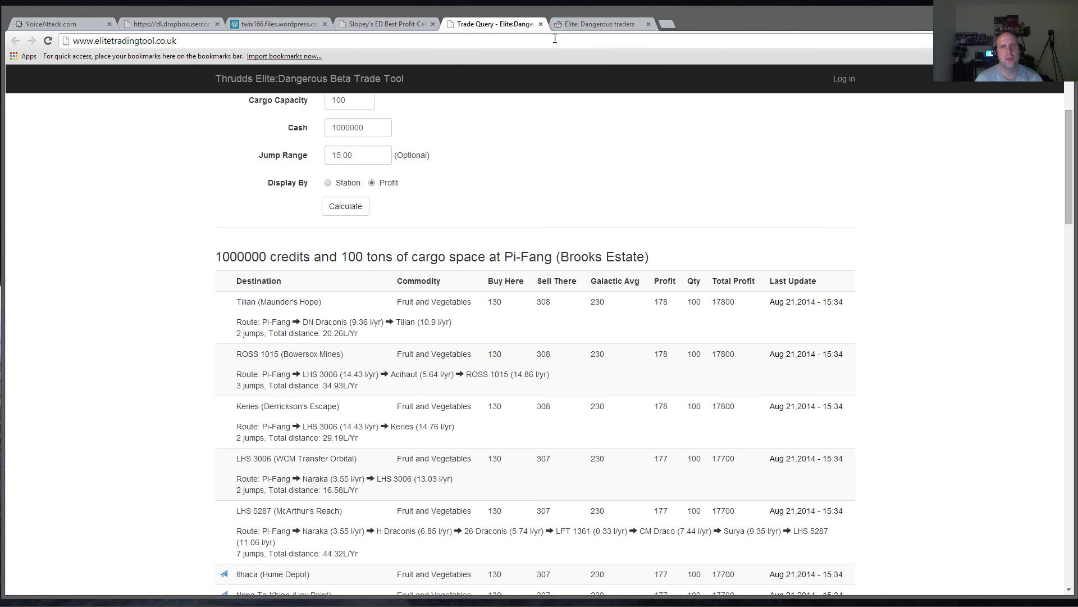
Cycle through Slopey's calculator, the subreddit, the keyboard template PDF and the voice guide, ending on VoiceAttack.com
key(ctrl+shift+Tab)
key(ctrl+Tab)
key(ctrl+Tab)
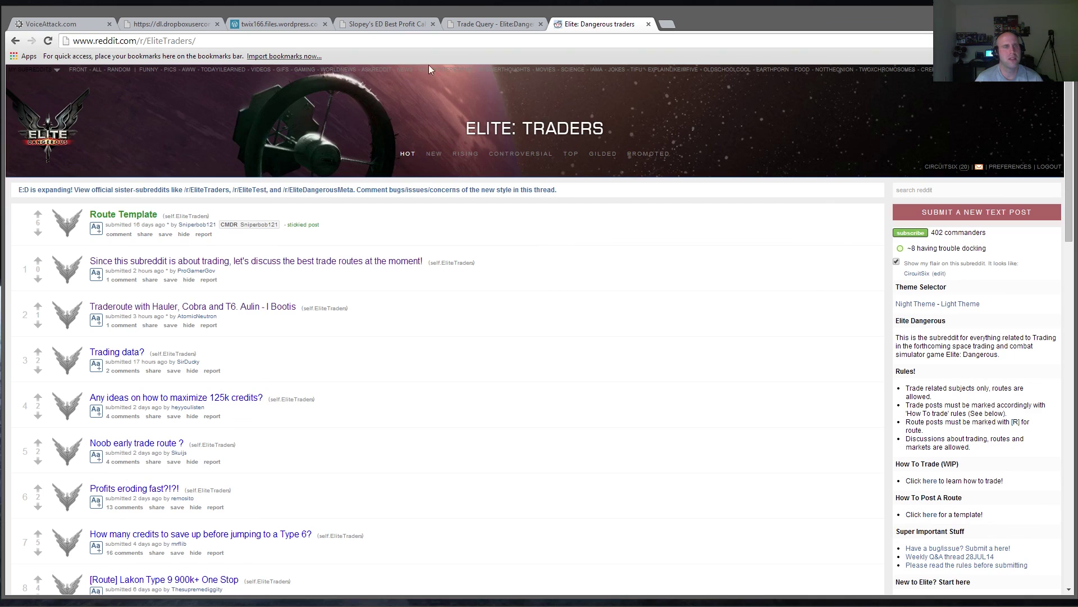
key(ctrl+3)
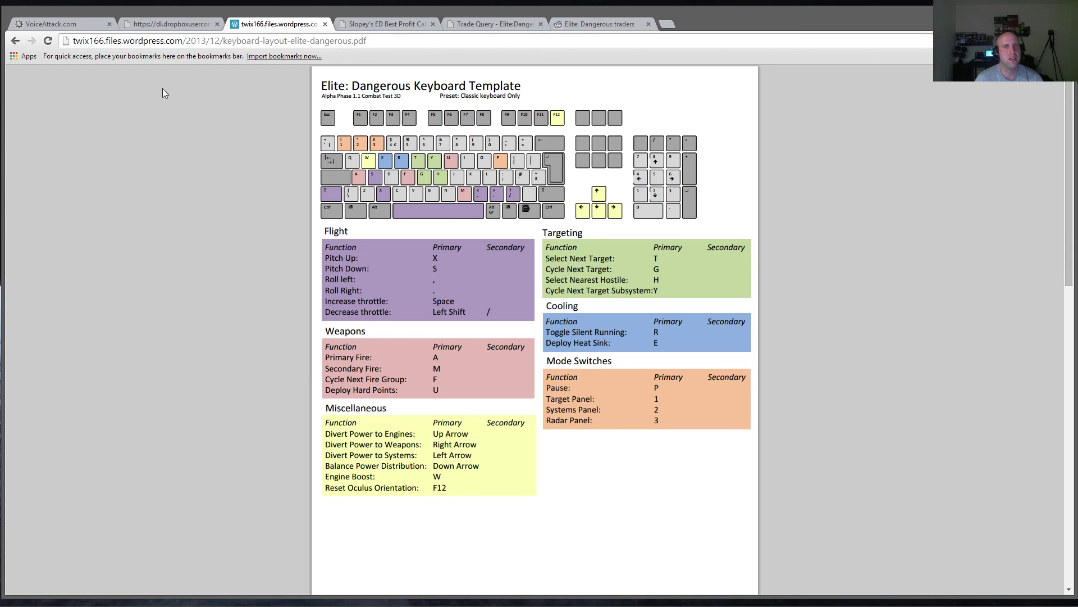
click(173, 25)
scroll(485, 256, up, 20)
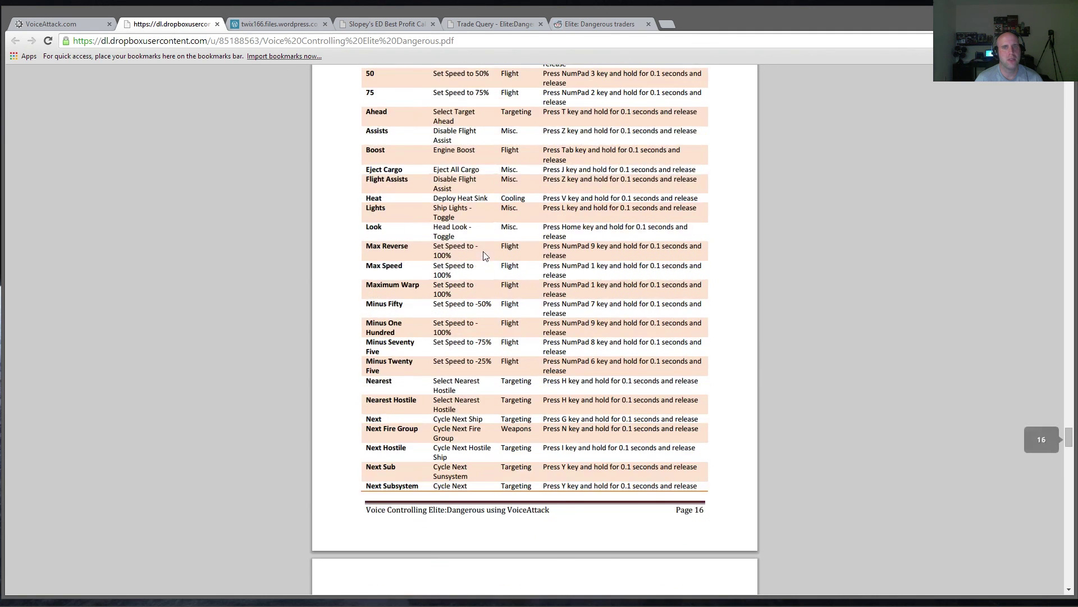
scroll(486, 256, up, 8)
click(58, 23)
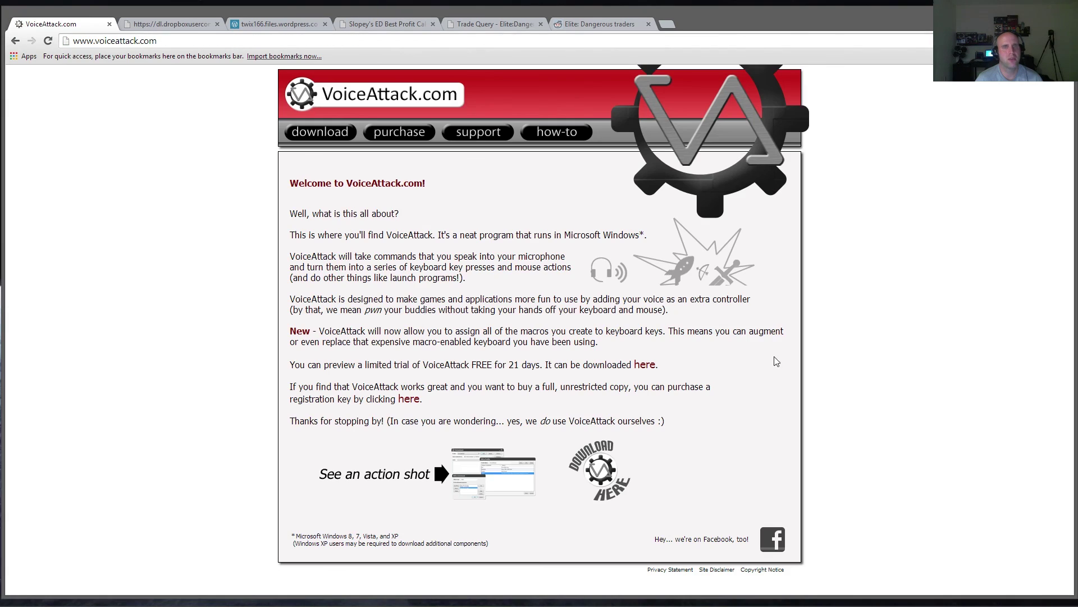